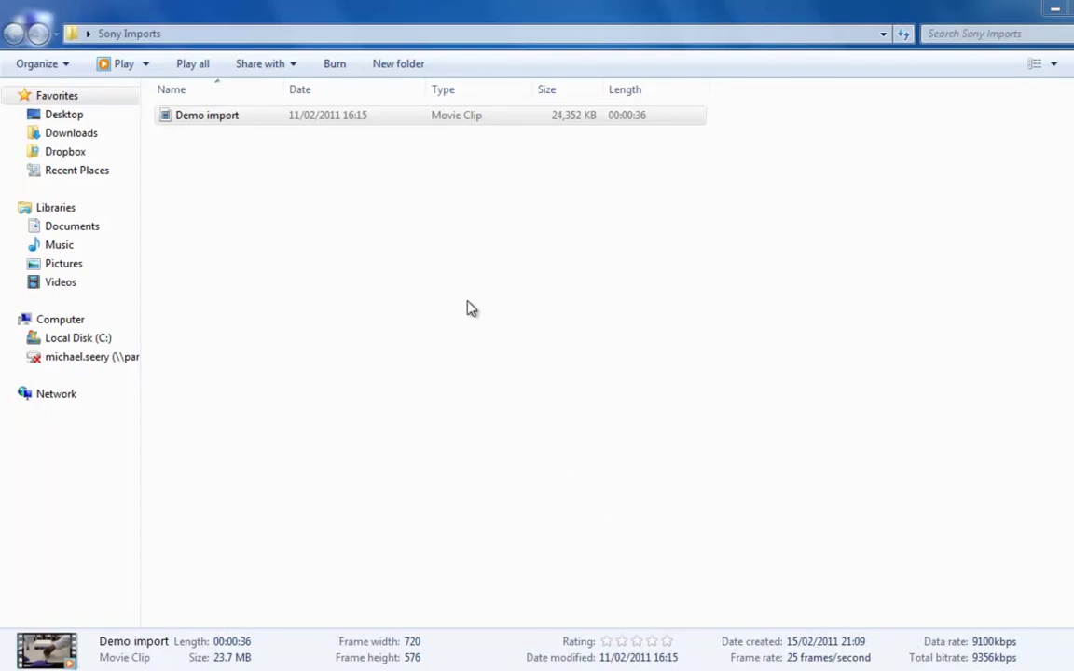
# Check the Demo import clip's file properties.
pyautogui.click(270, 121)
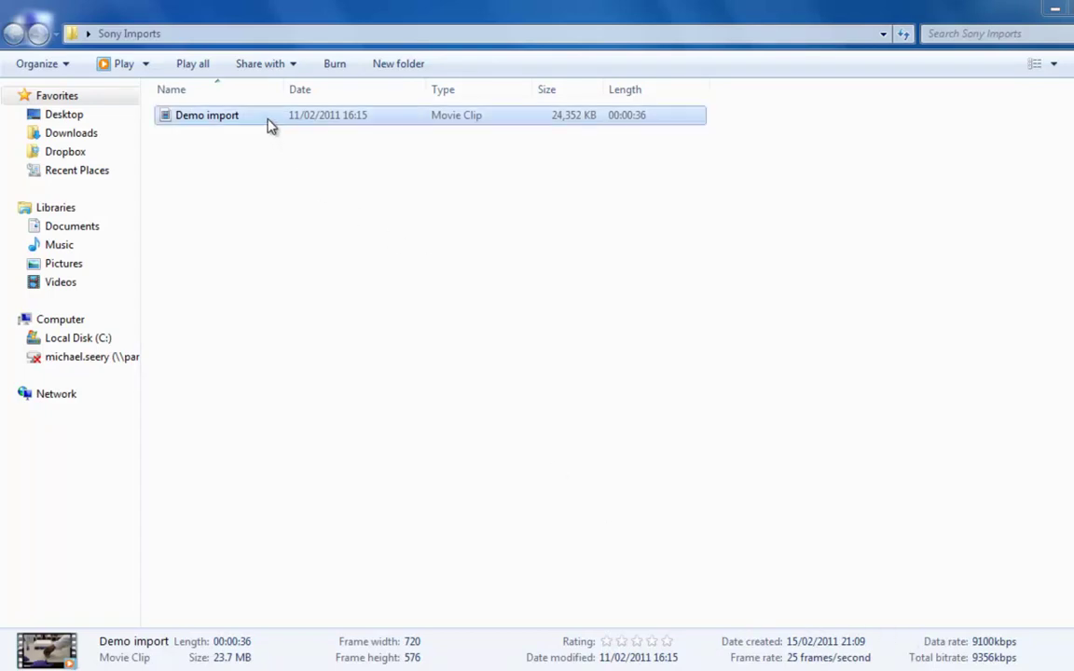
pyautogui.rightClick(268, 122)
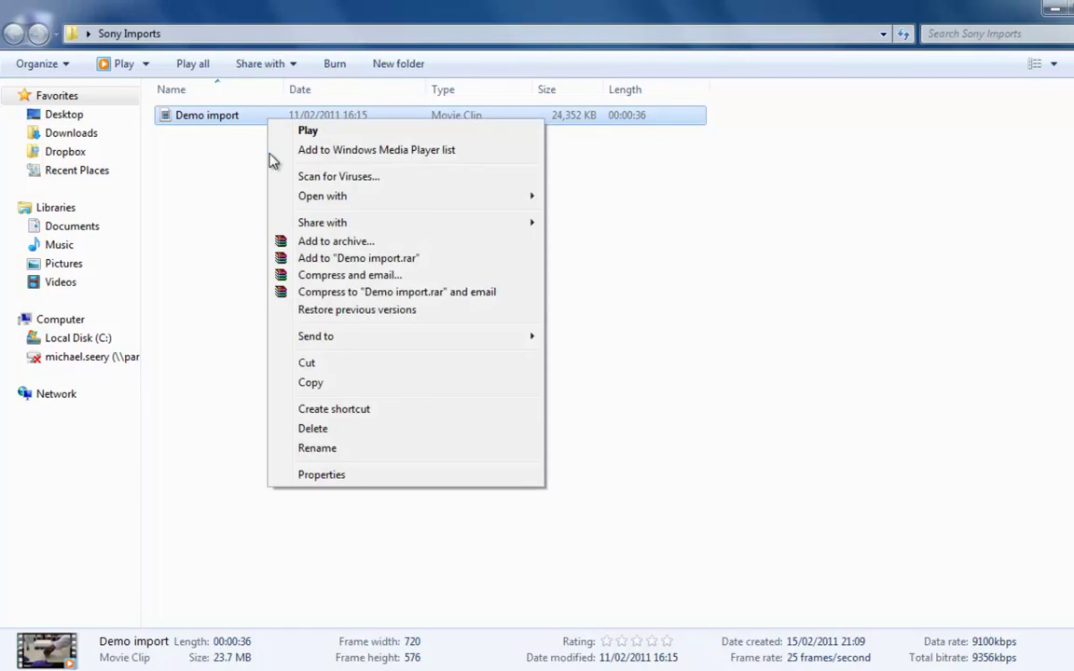
pyautogui.click(333, 480)
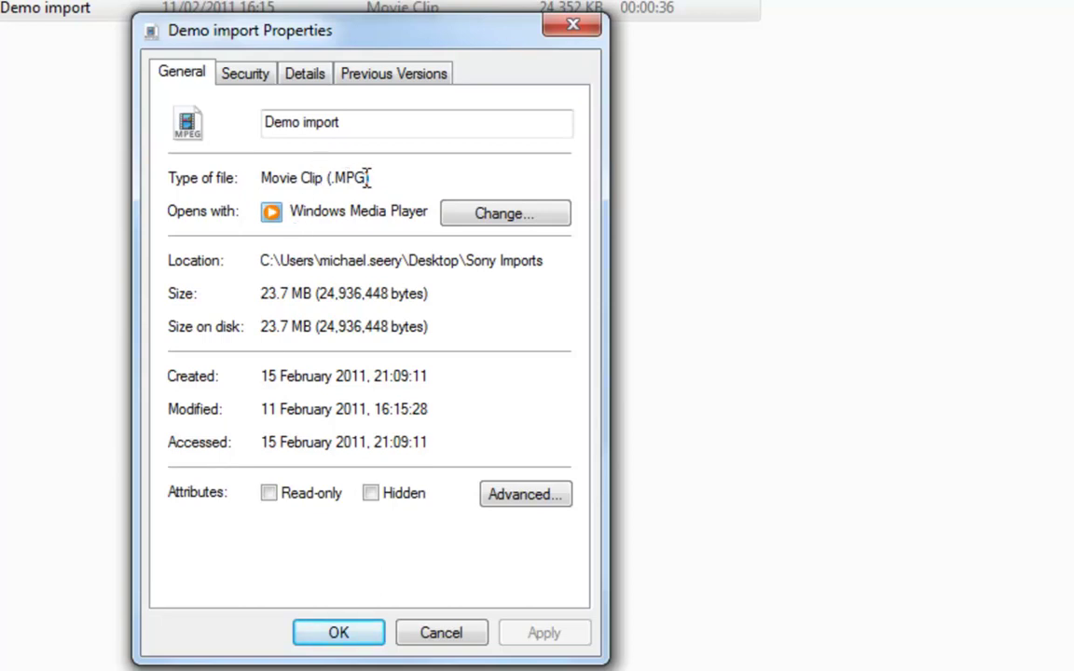
pyautogui.click(373, 634)
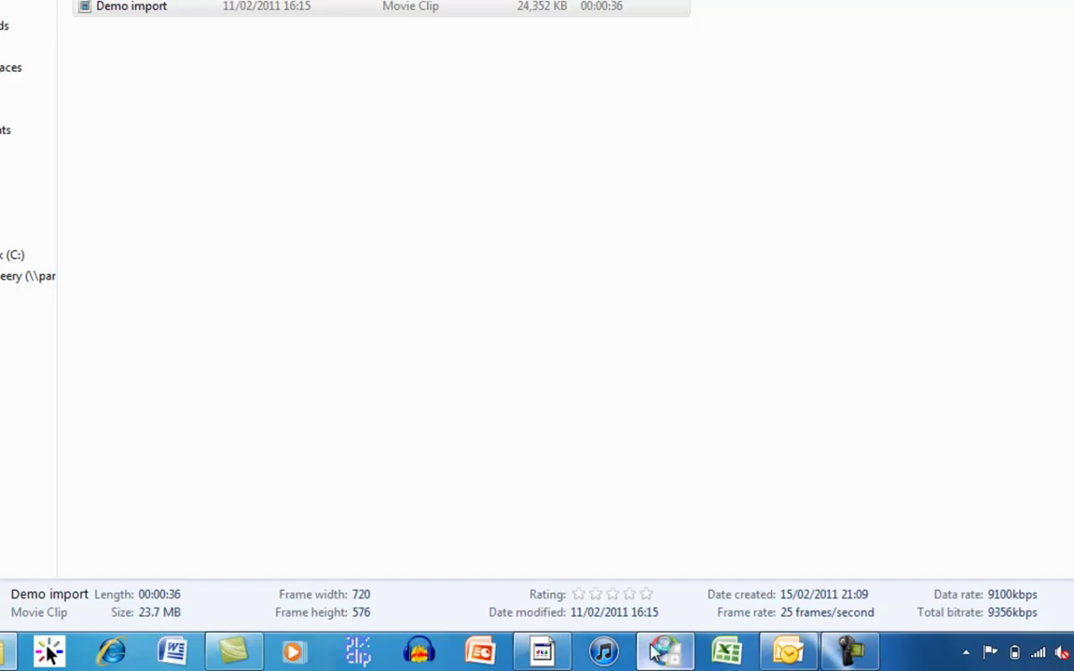
# Launch Any Video Converter, dismiss the update notice and add the Demo import clip.
pyautogui.click(660, 650)
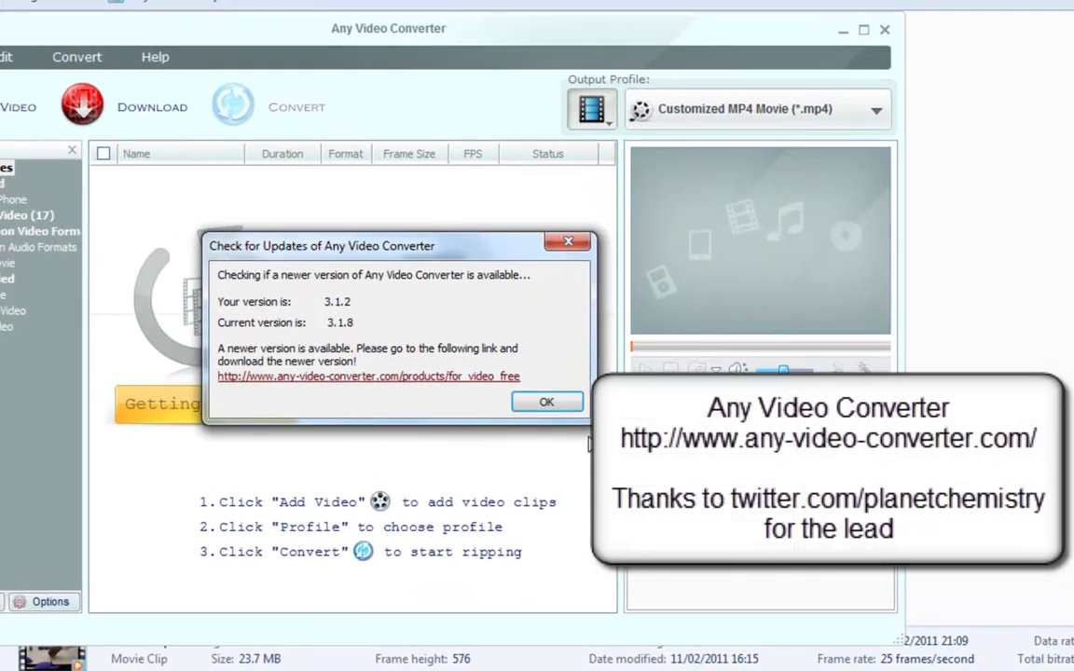
pyautogui.click(557, 403)
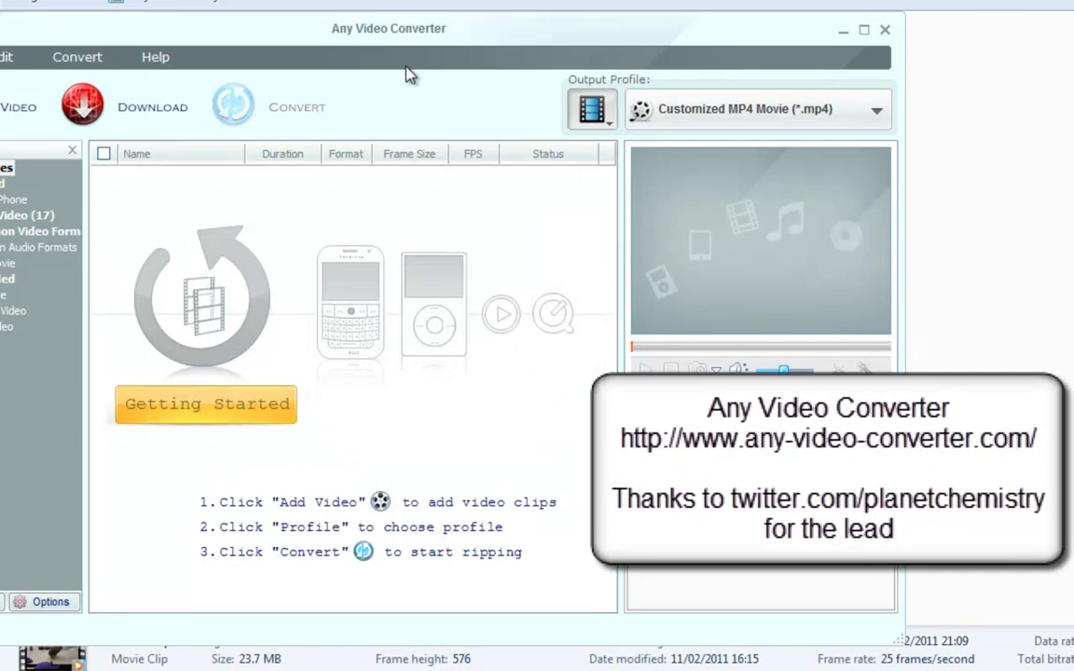
pyautogui.moveTo(408, 28); pyautogui.dragTo(594, 107)
pyautogui.moveTo(276, 56); pyautogui.dragTo(410, 307)
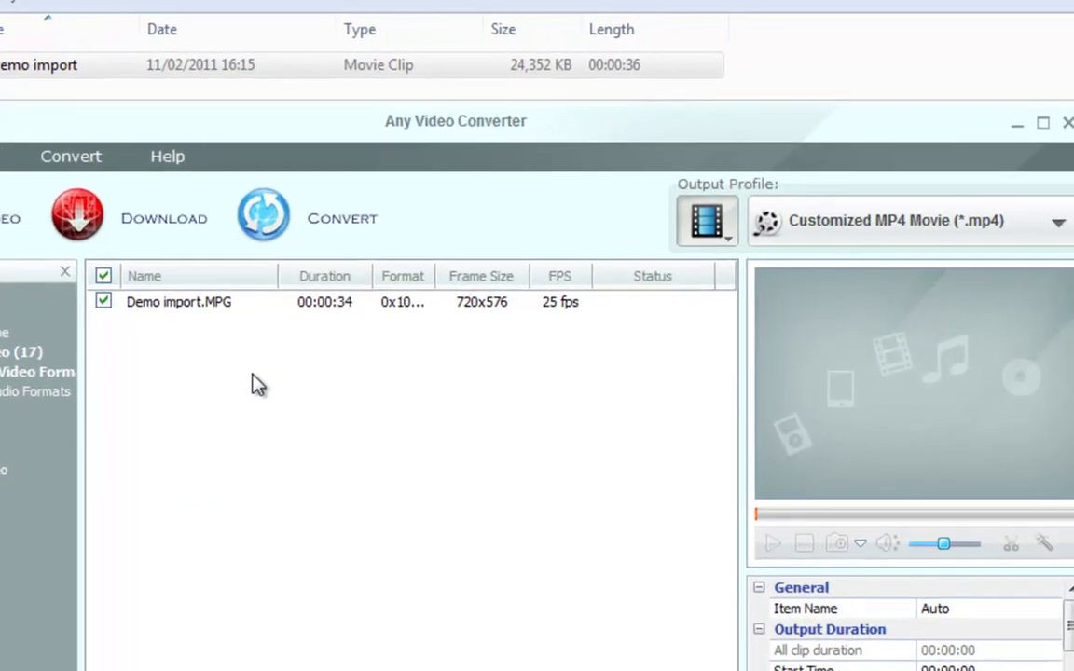
# Set the MP4 output frame size to 640x480.
pyautogui.moveTo(437, 126); pyautogui.dragTo(416, 10)
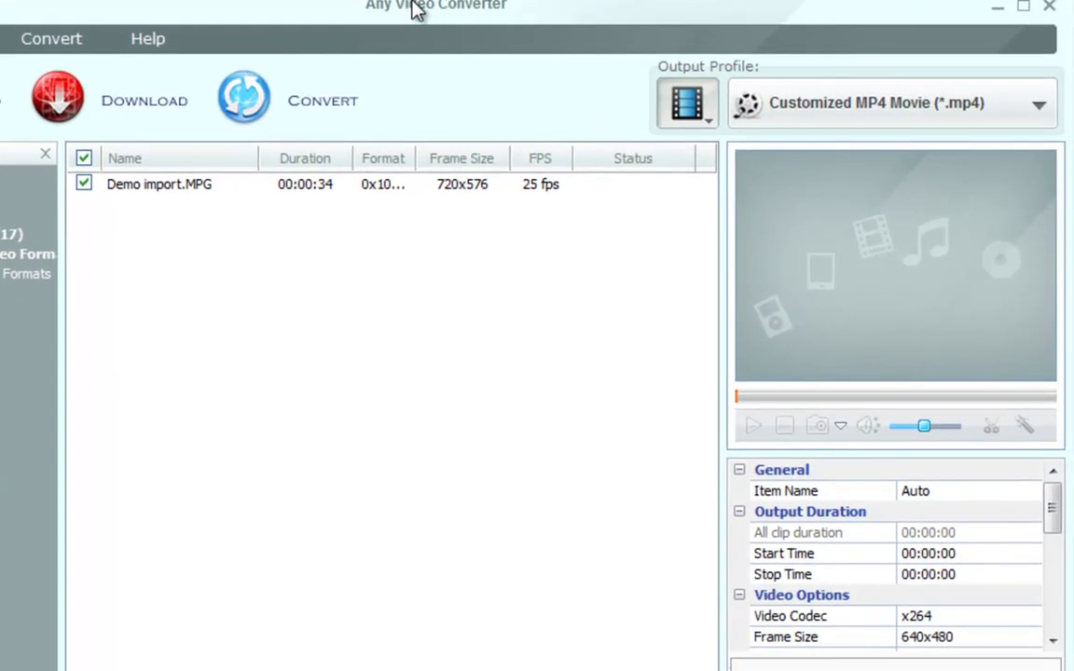
pyautogui.click(952, 639)
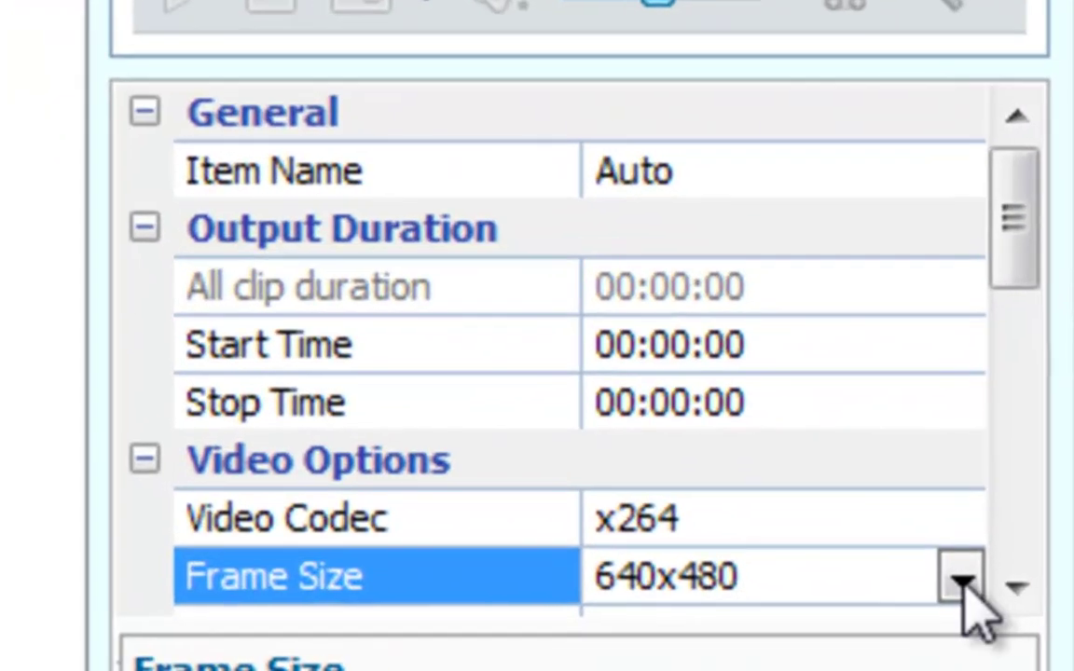
pyautogui.click(961, 582)
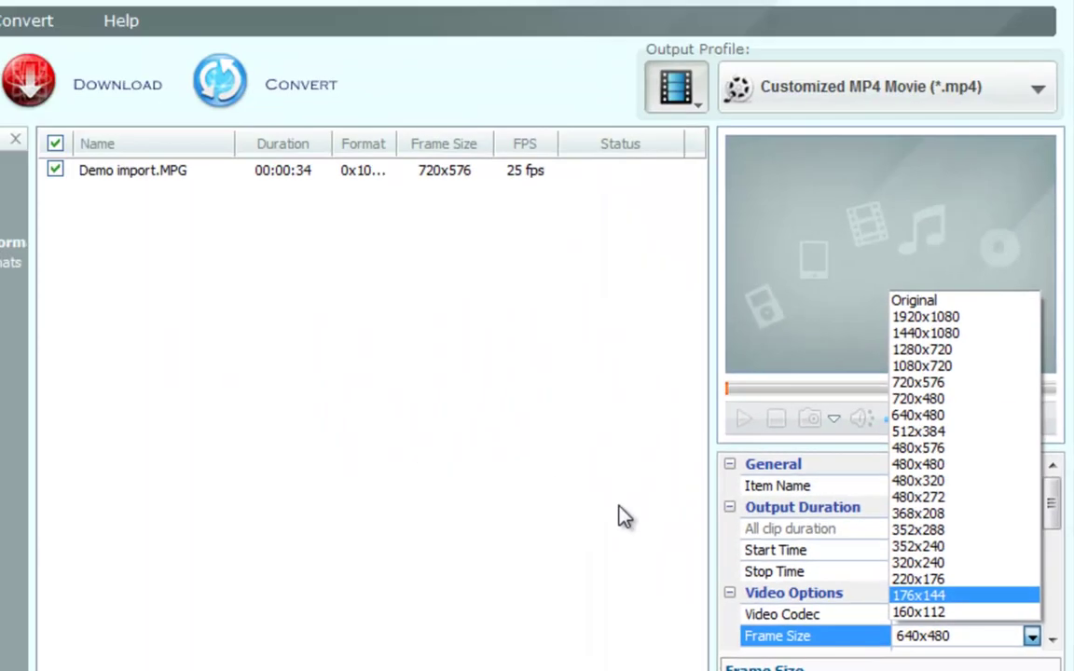
pyautogui.press('Escape')
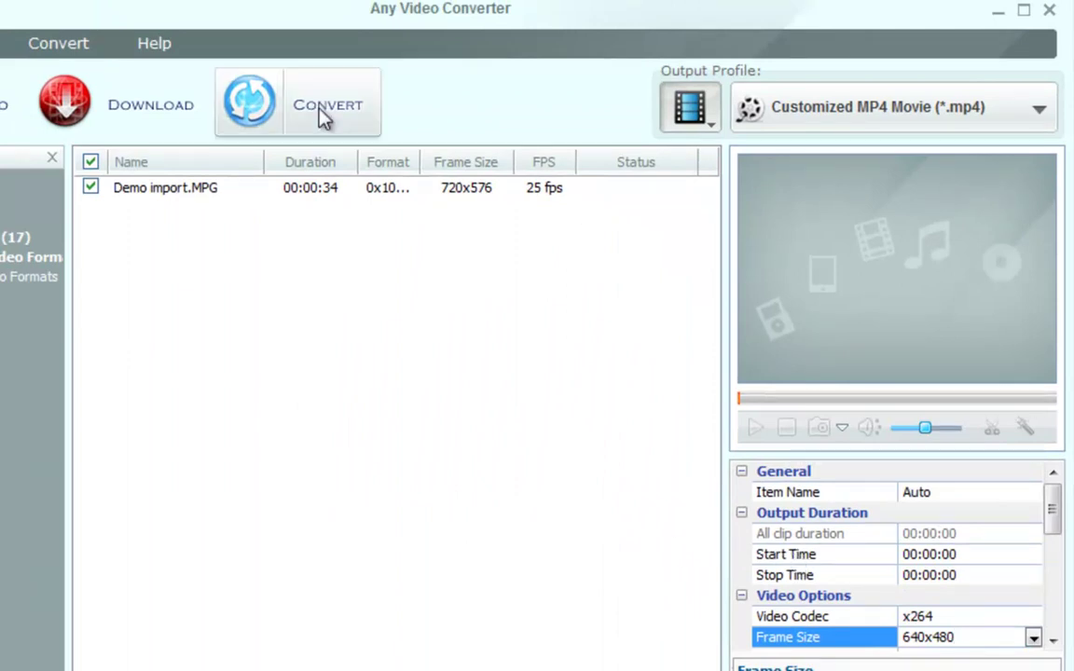
# Convert Demo import to MP4 and decline the Pro offer to reach the output folder.
pyautogui.click(266, 108)
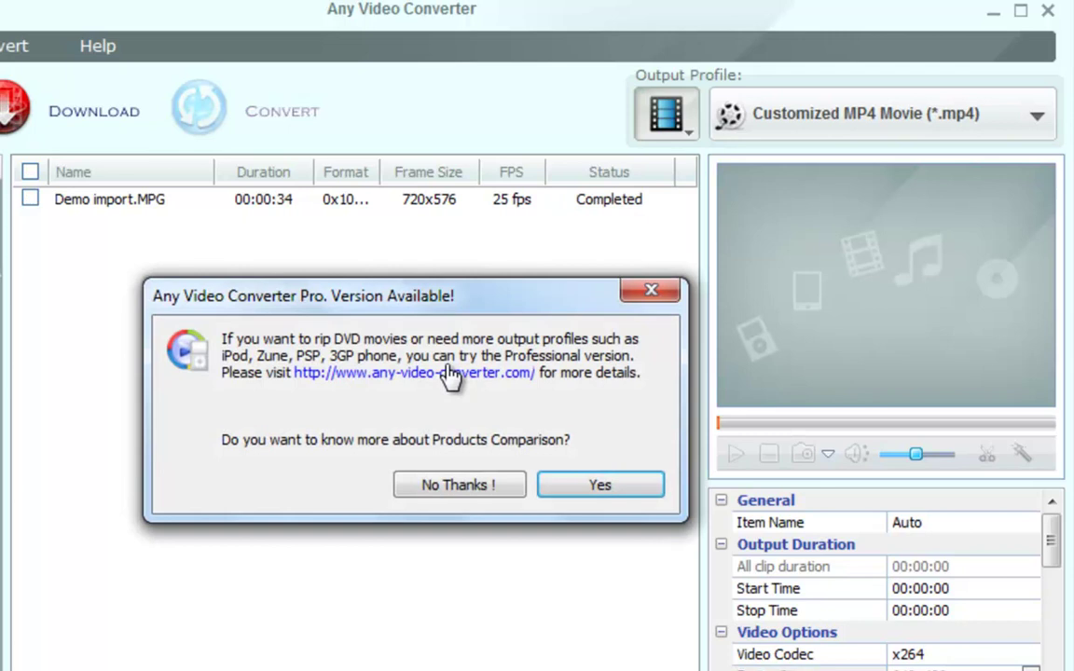
pyautogui.click(460, 485)
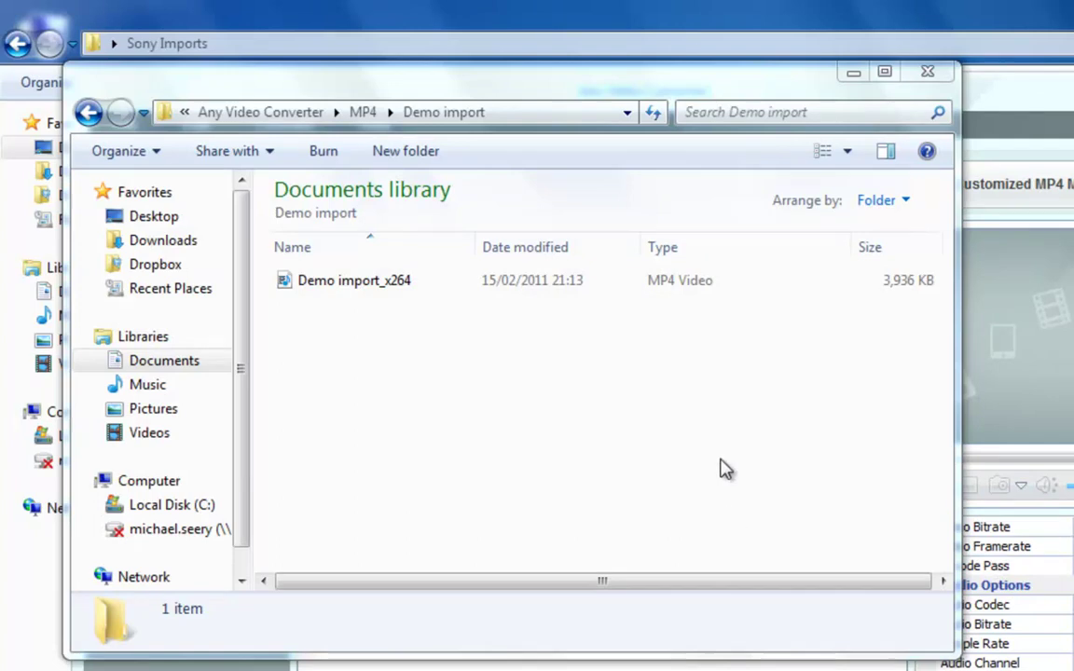
# Check Demo import_x264's properties: 35 seconds, 640 wide, 3.84 MB.
pyautogui.click(348, 289)
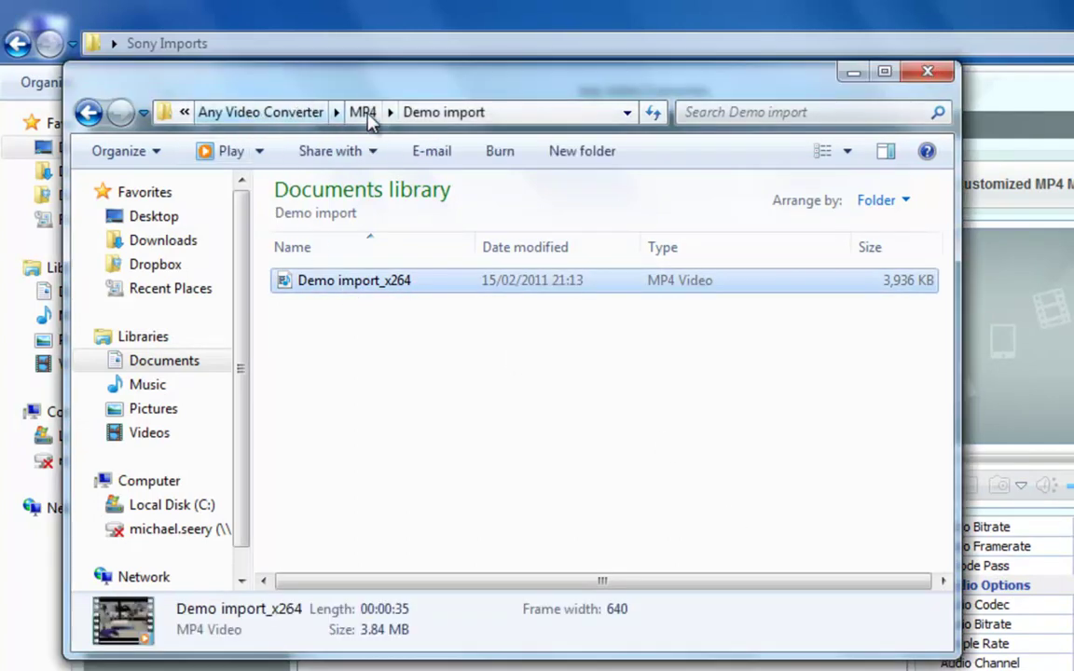
pyautogui.click(632, 308)
pyautogui.rightClick(654, 283)
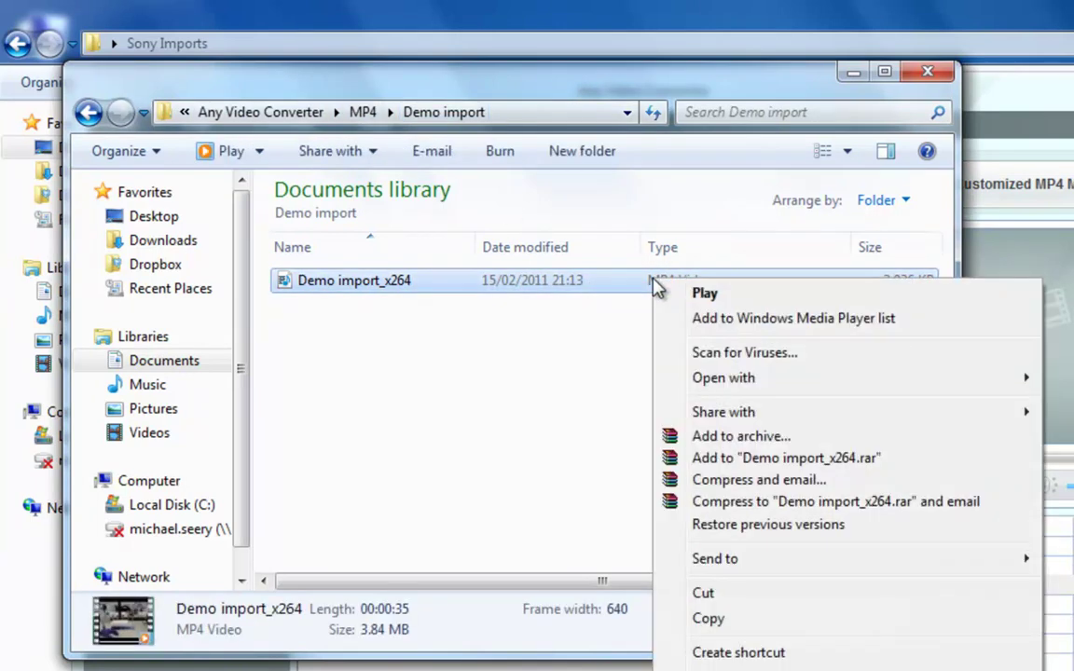
pyautogui.click(727, 669)
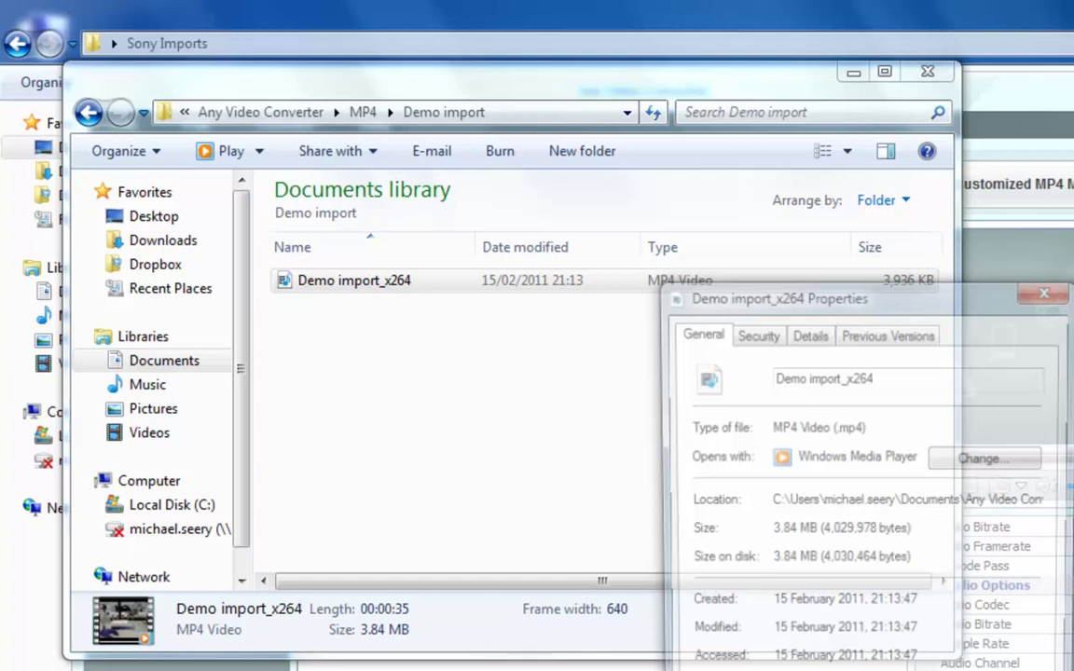
pyautogui.moveTo(767, 289); pyautogui.dragTo(493, 105)
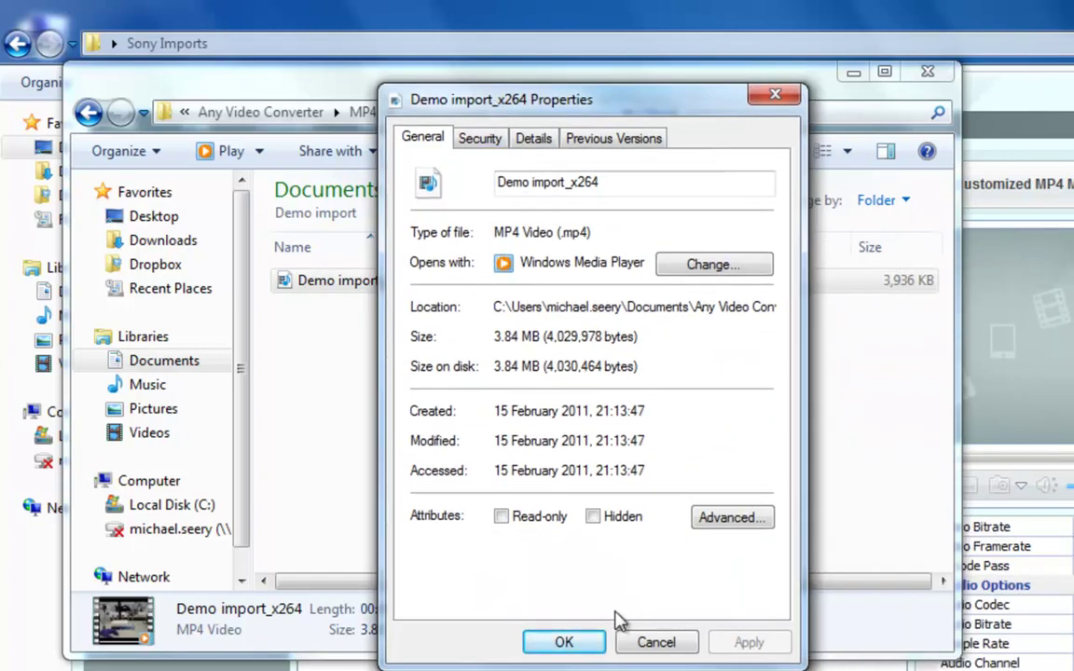
pyautogui.click(592, 640)
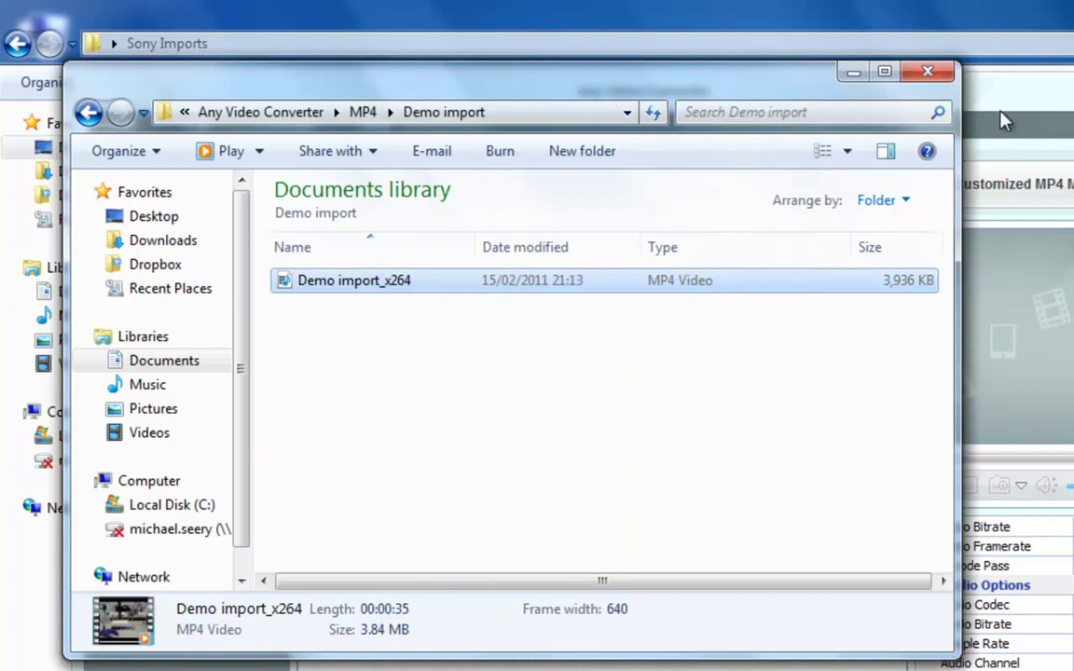
# Close the output folder and review Any Video Converter's output profile list.
pyautogui.click(929, 74)
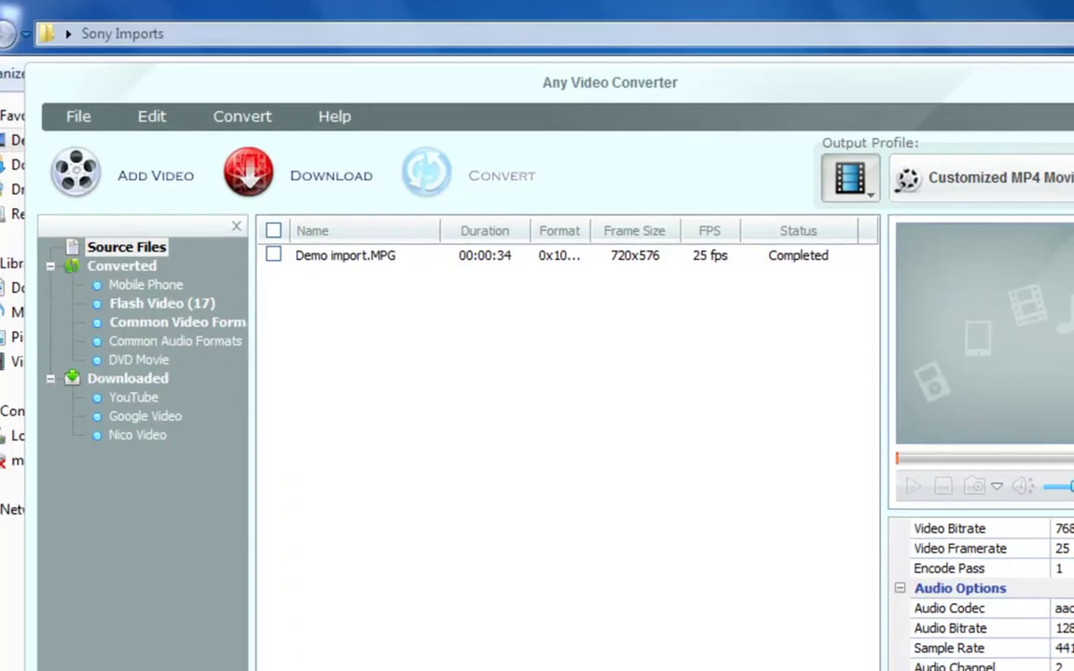
pyautogui.click(1073, 191)
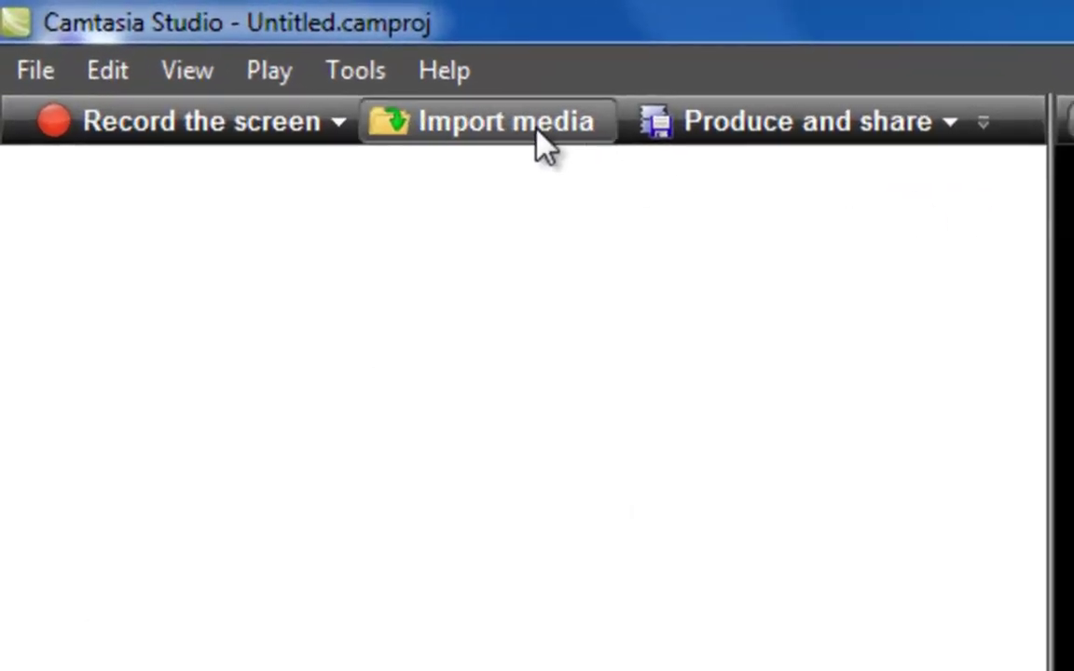
pyautogui.click(550, 151)
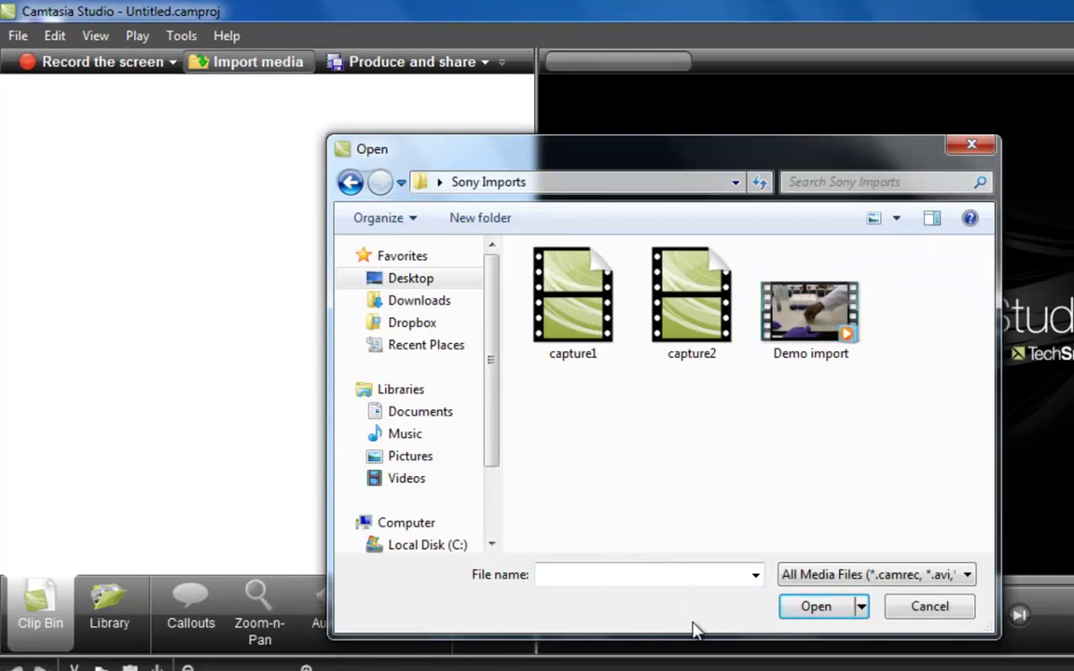
pyautogui.click(818, 337)
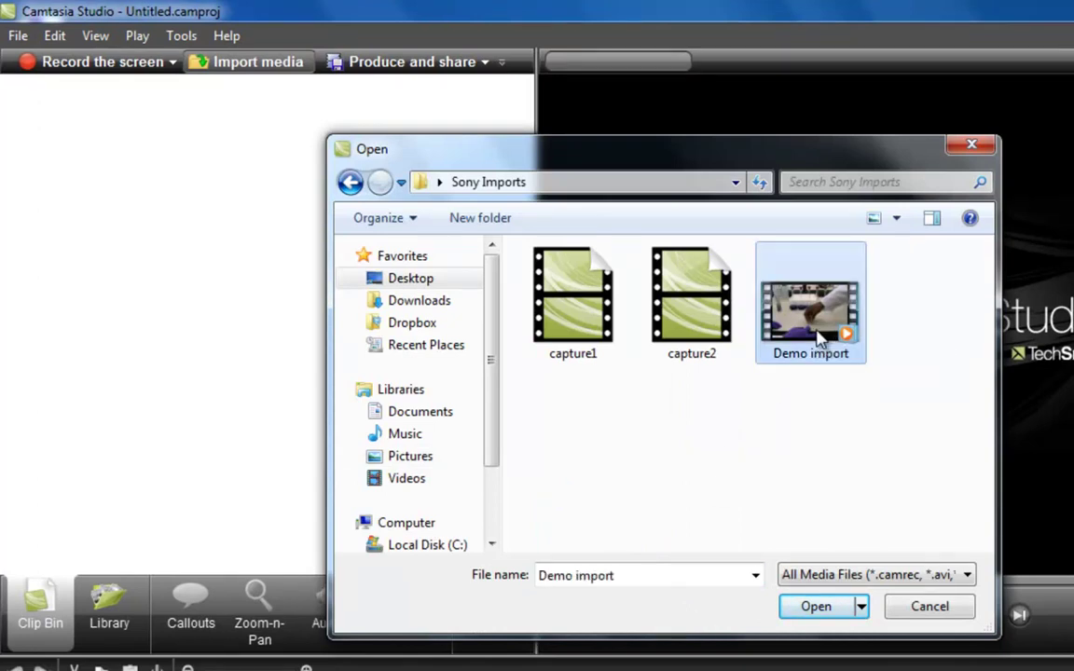
pyautogui.click(816, 607)
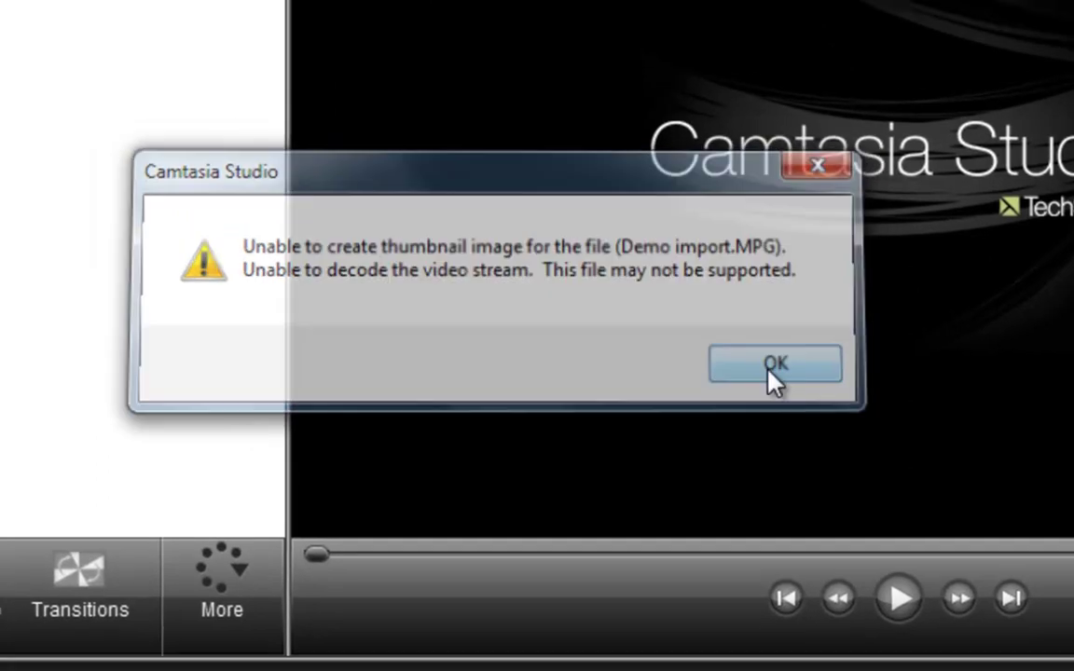
pyautogui.click(759, 362)
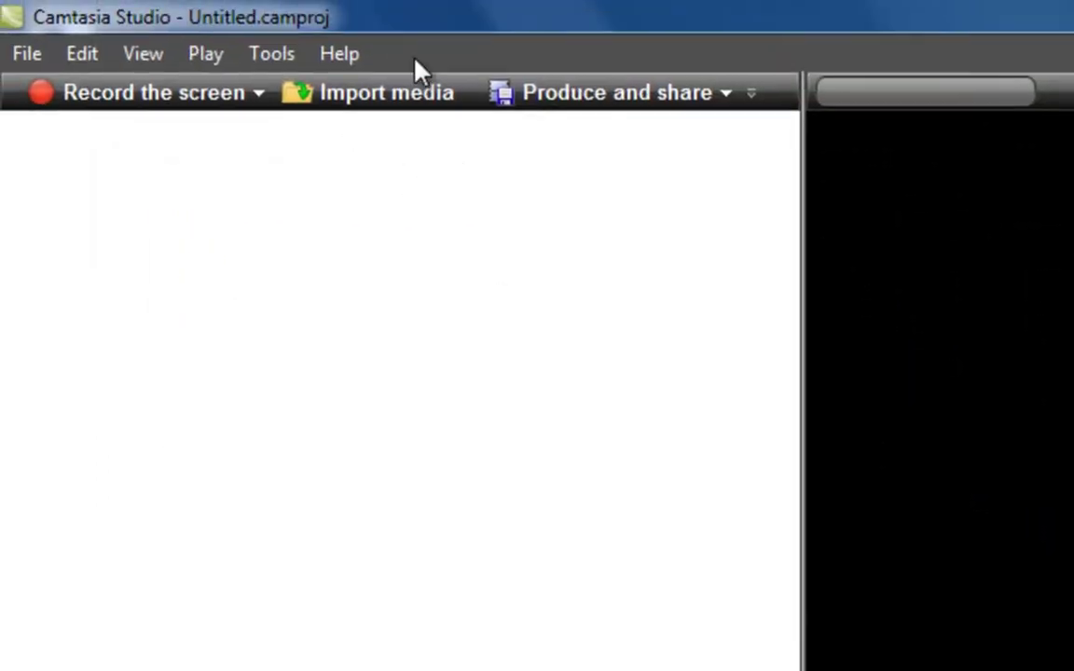
# Import Demo import_x264.mp4 from the MP4 > Demo import folder.
pyautogui.click(417, 97)
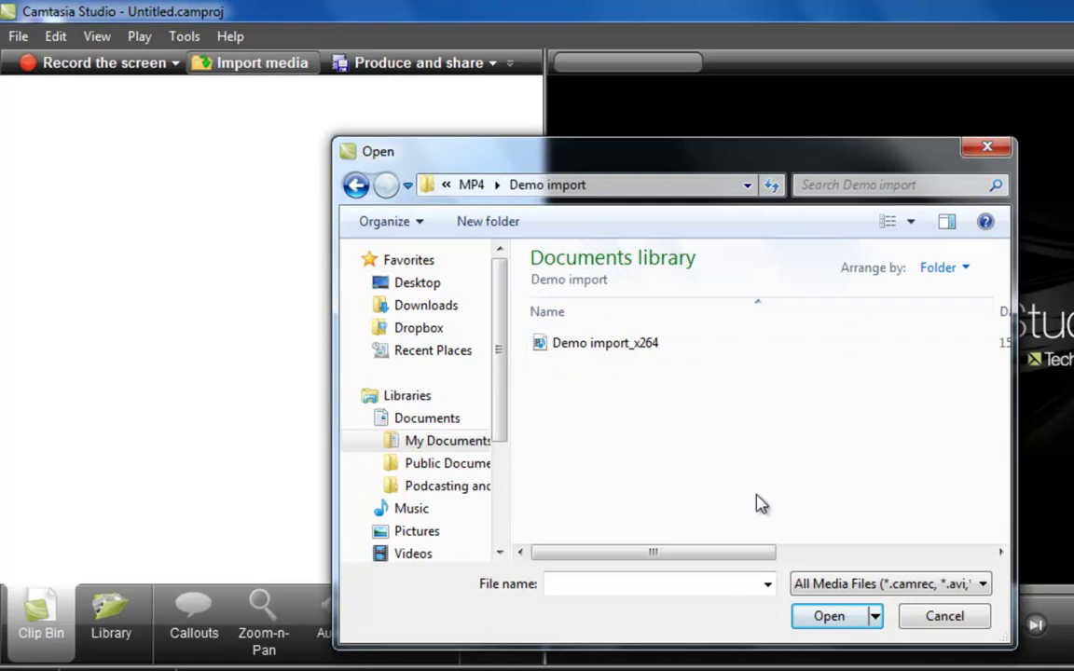
pyautogui.doubleClick(580, 343)
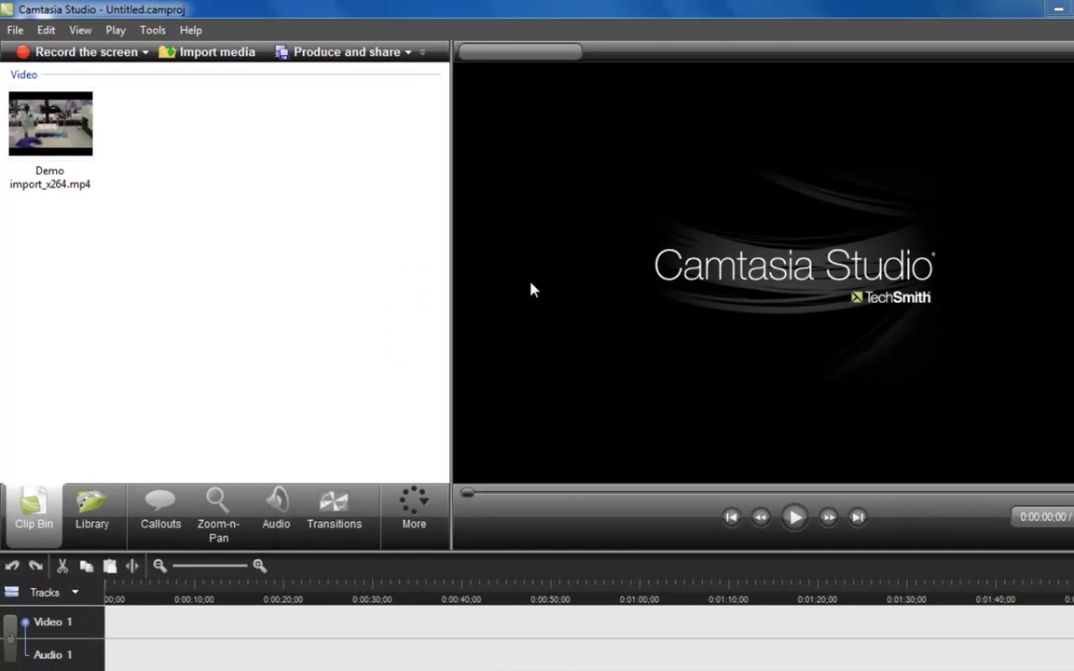
pyautogui.rightClick(56, 129)
# Add Demo import_x264.mp4 to the timeline at 640 x 480 with aspect ratio kept.
pyautogui.click(89, 132)
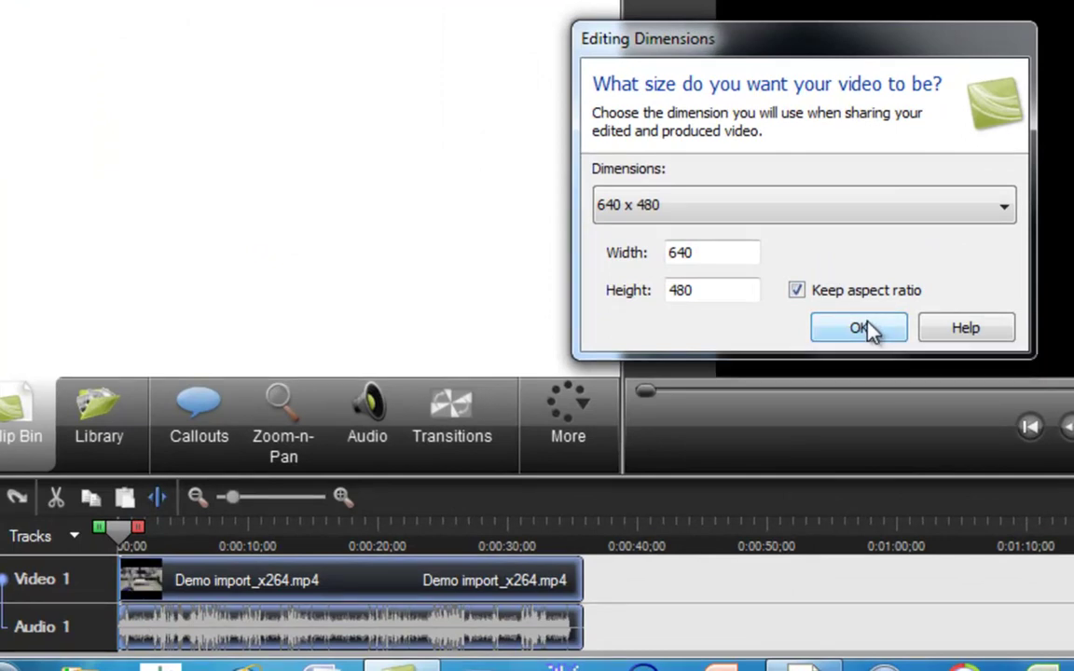
pyautogui.click(797, 290)
pyautogui.click(797, 290)
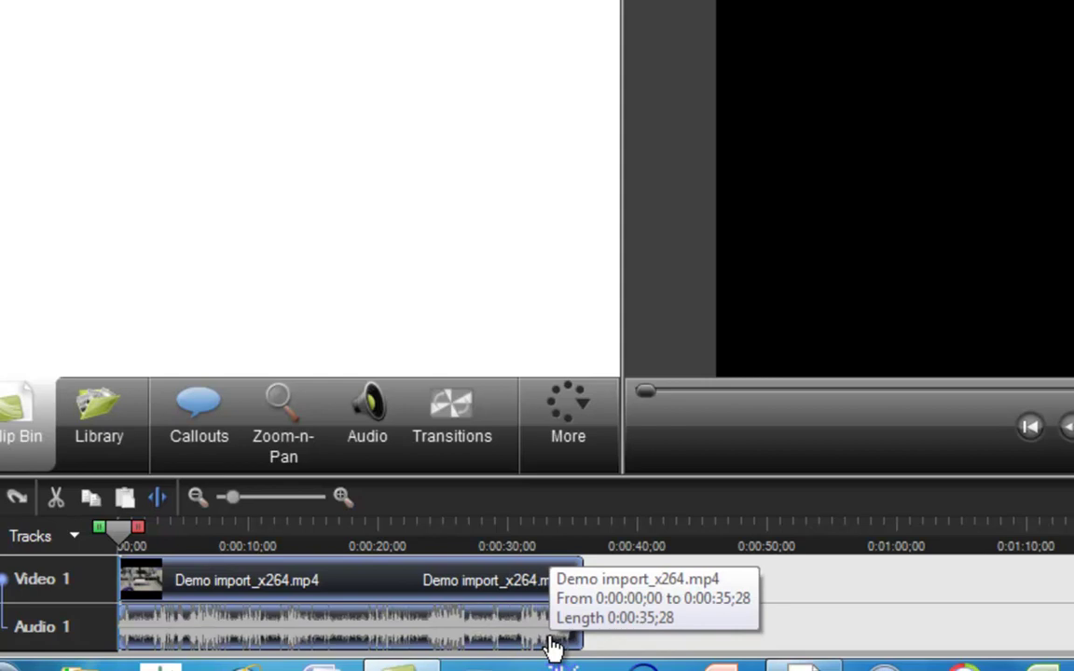
# Silence the clip's Audio 1 track across its full 0:00:35;28 length.
pyautogui.click(383, 449)
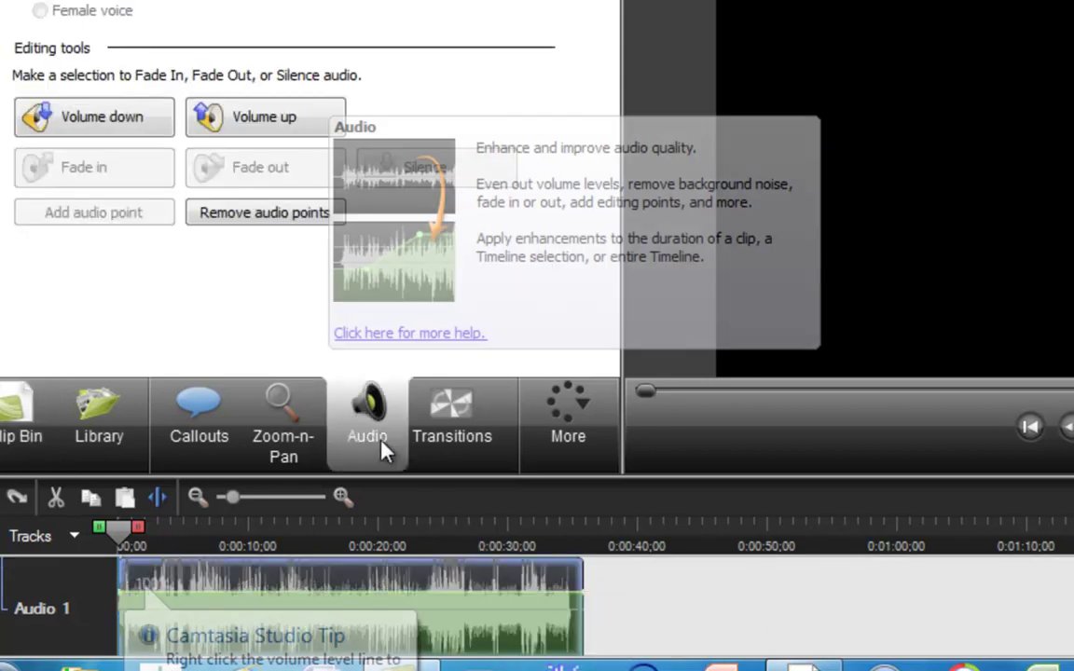
pyautogui.click(390, 594)
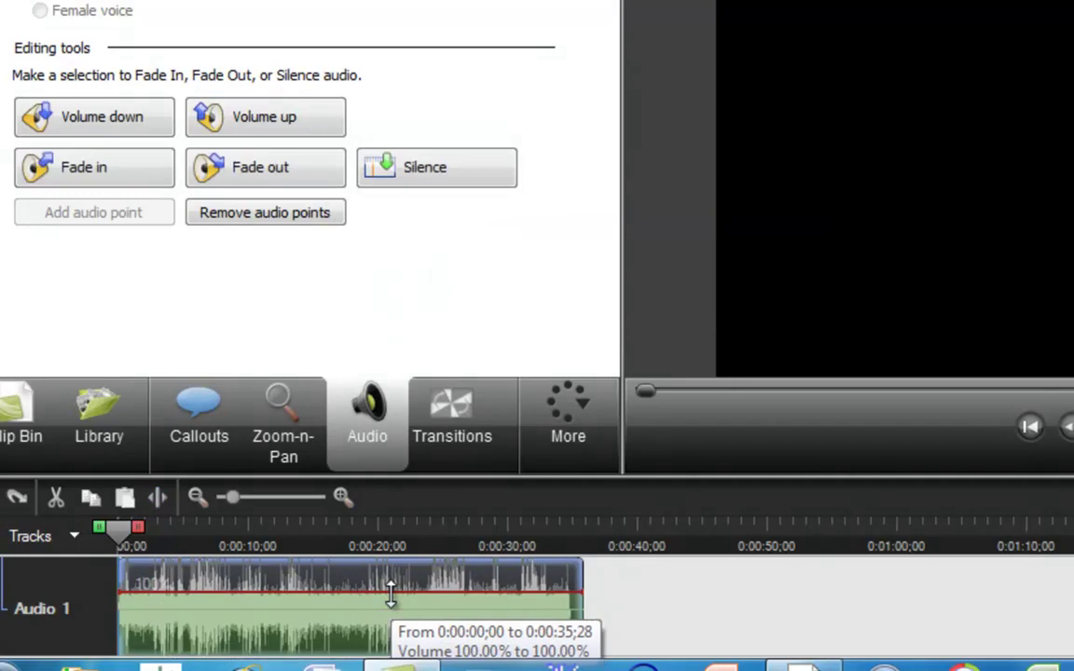
pyautogui.click(427, 173)
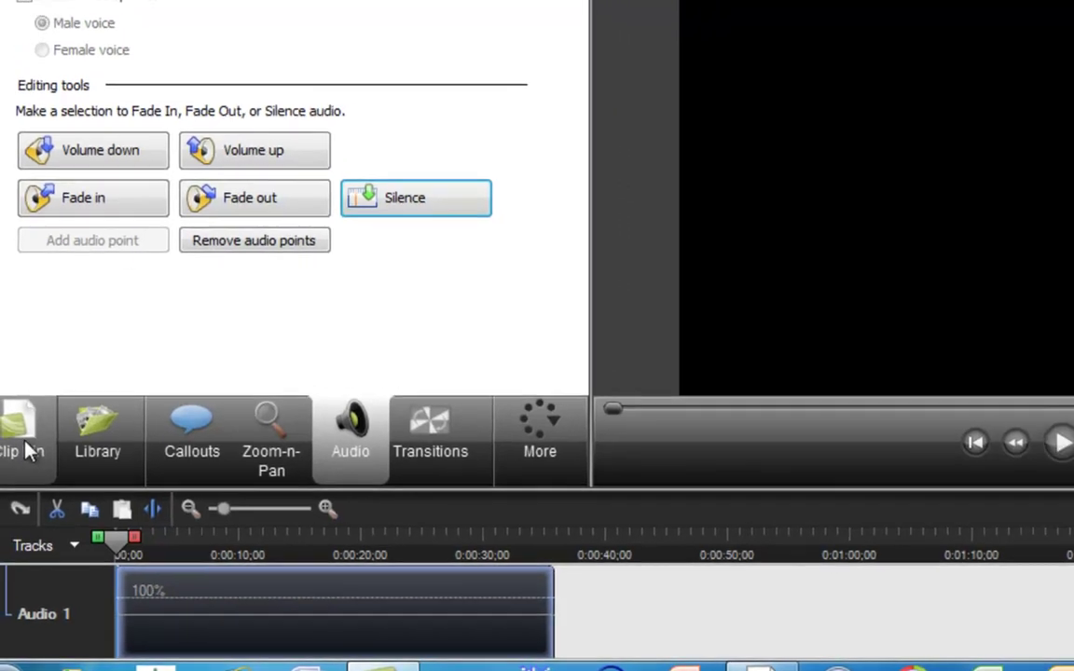
pyautogui.click(27, 436)
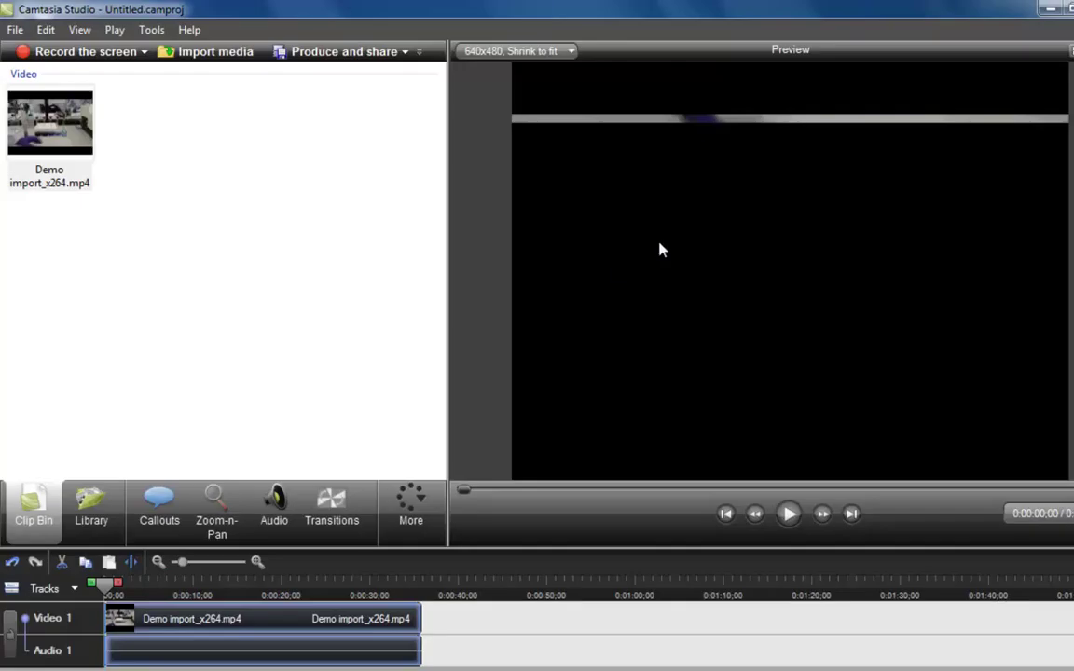
# Select the black frames at the clip's start and cut them away.
pyautogui.click(788, 514)
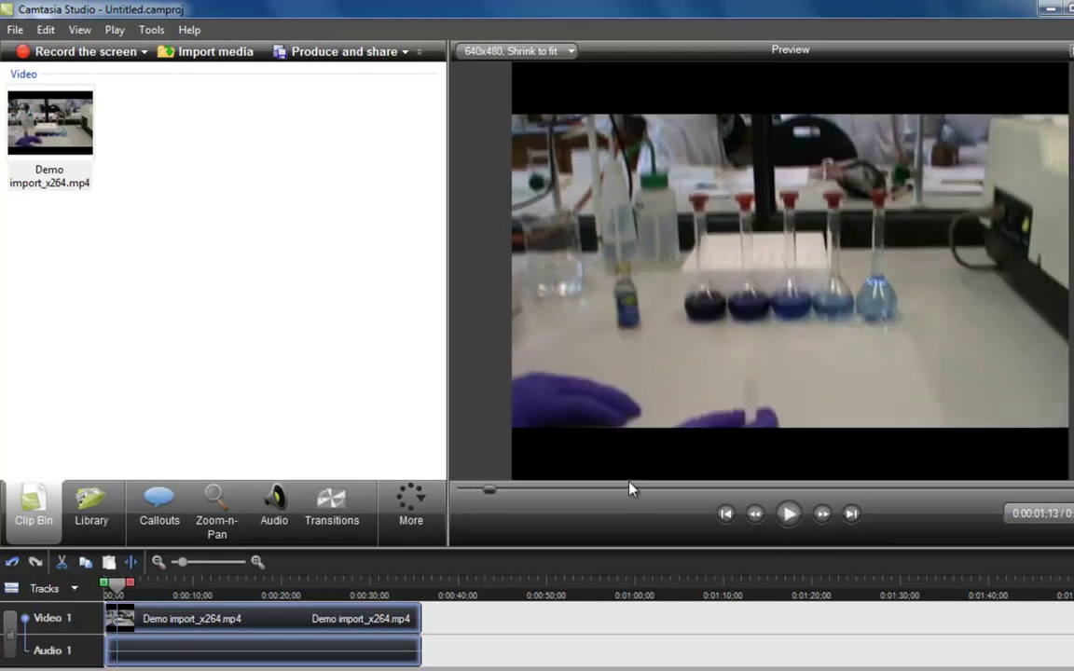
pyautogui.moveTo(491, 499); pyautogui.dragTo(455, 492)
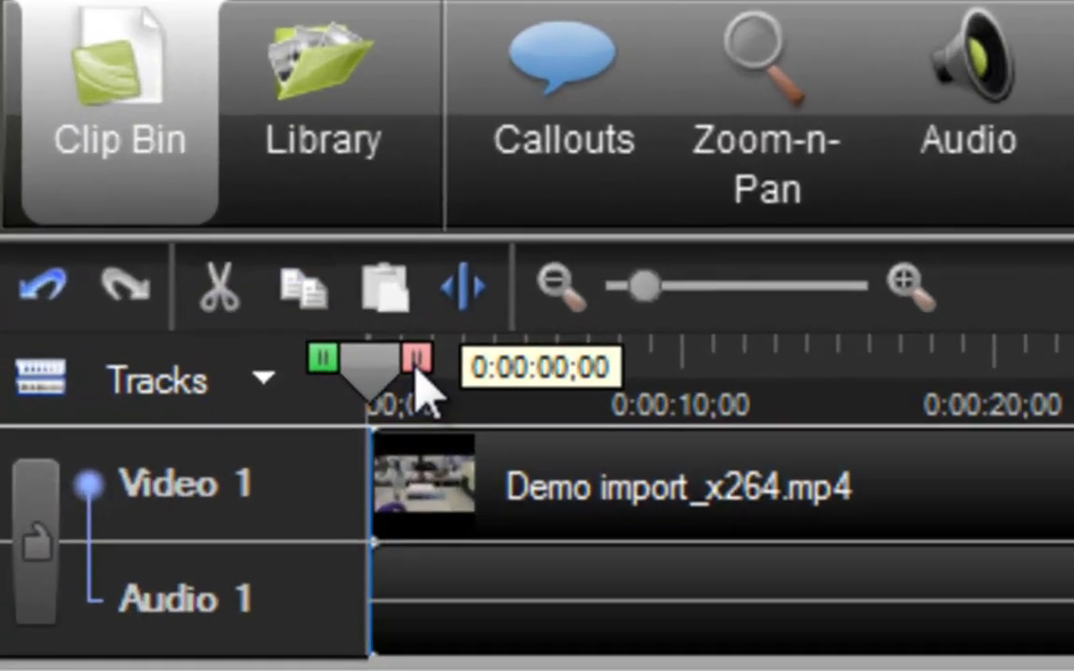
pyautogui.moveTo(322, 436); pyautogui.dragTo(338, 434)
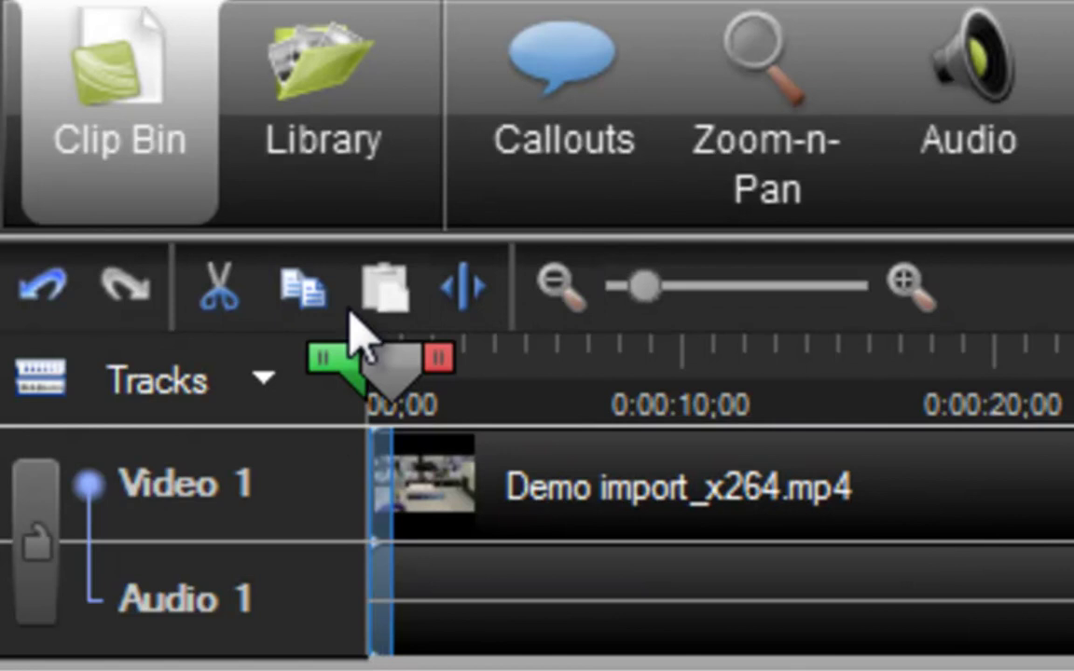
pyautogui.click(232, 315)
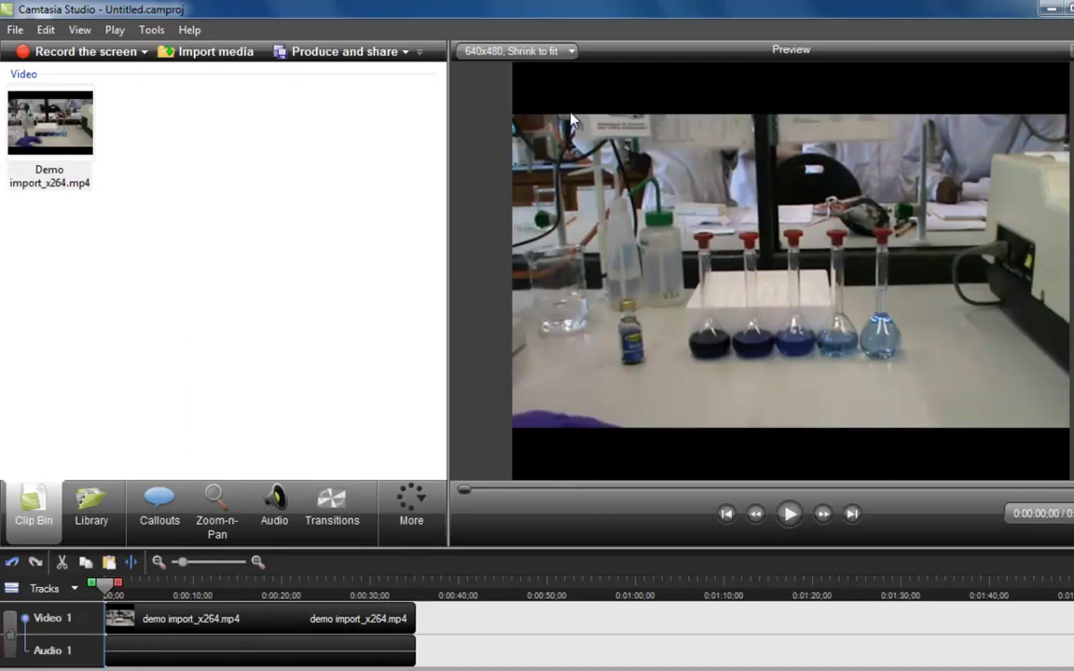
# Add a Zoom-n-Pan keyframe at about 133% to crop out the letterbox bars.
pyautogui.click(219, 529)
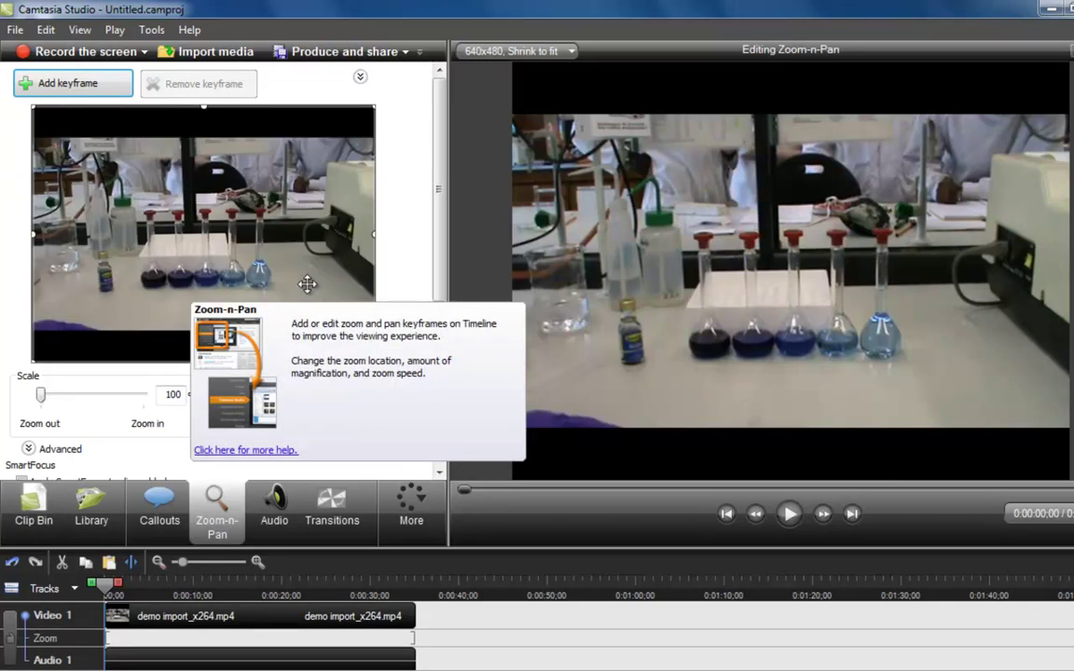
pyautogui.moveTo(34, 107); pyautogui.dragTo(78, 147)
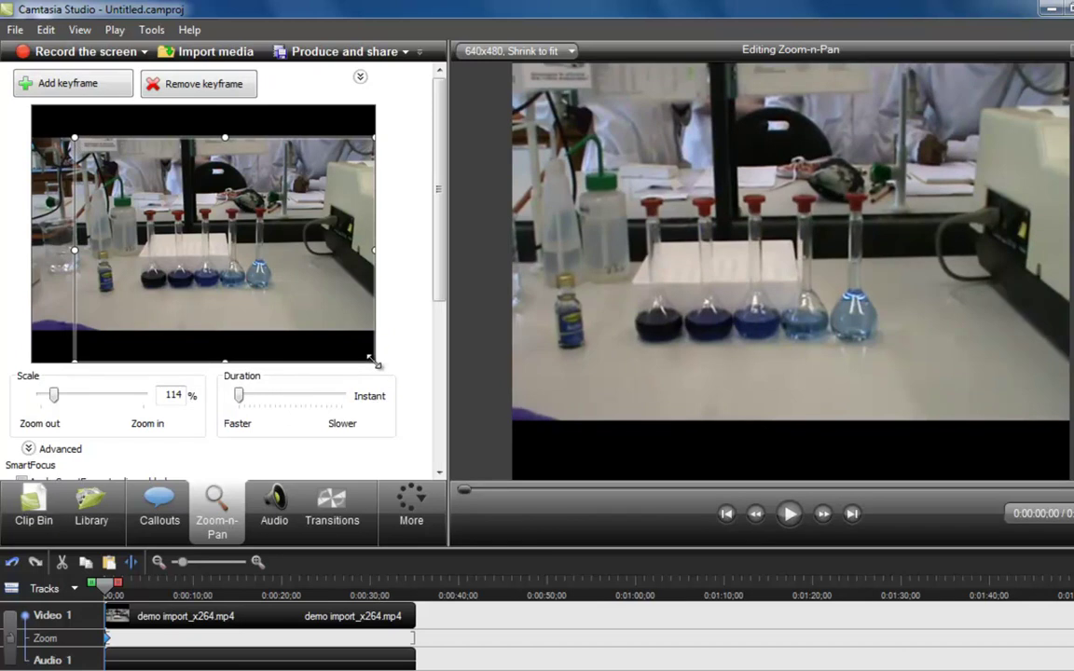
pyautogui.moveTo(375, 361); pyautogui.dragTo(330, 315)
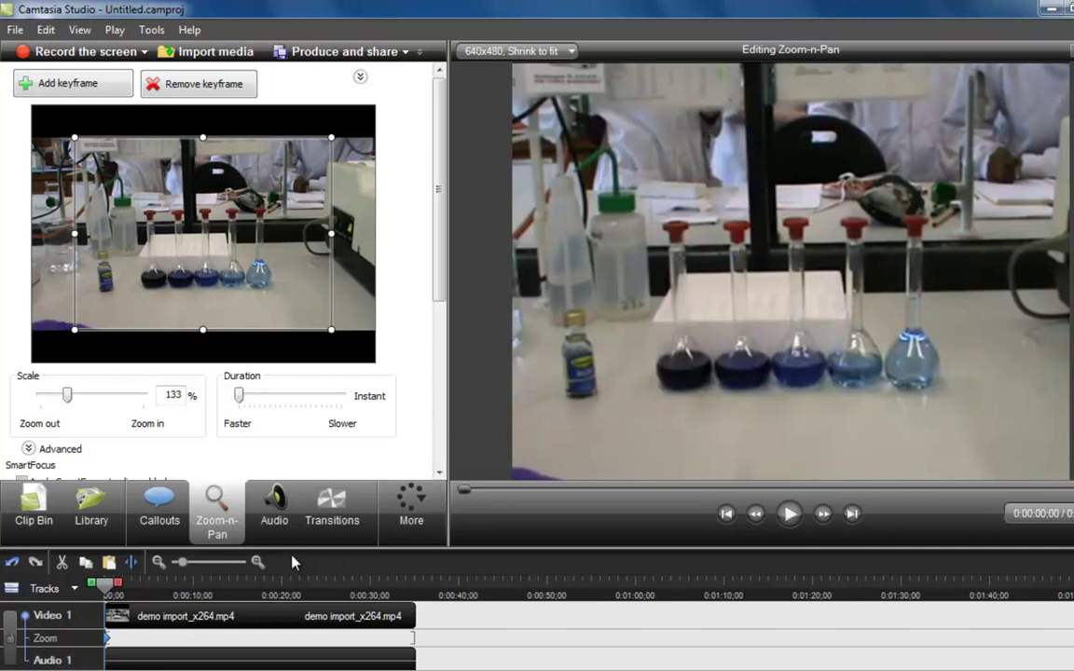
pyautogui.click(34, 505)
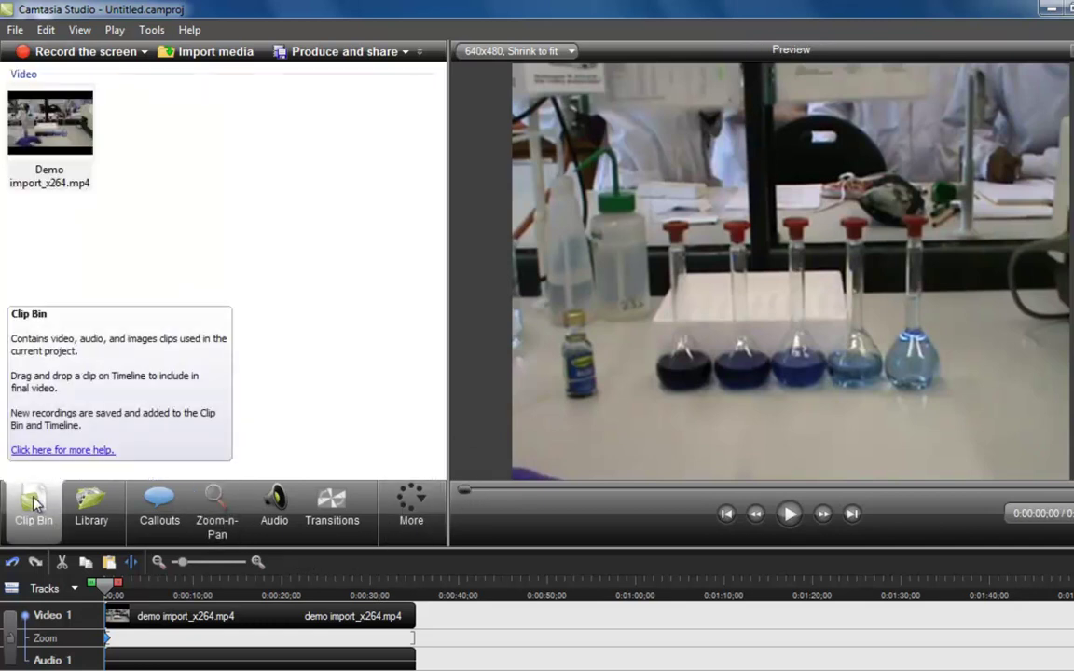
pyautogui.click(790, 514)
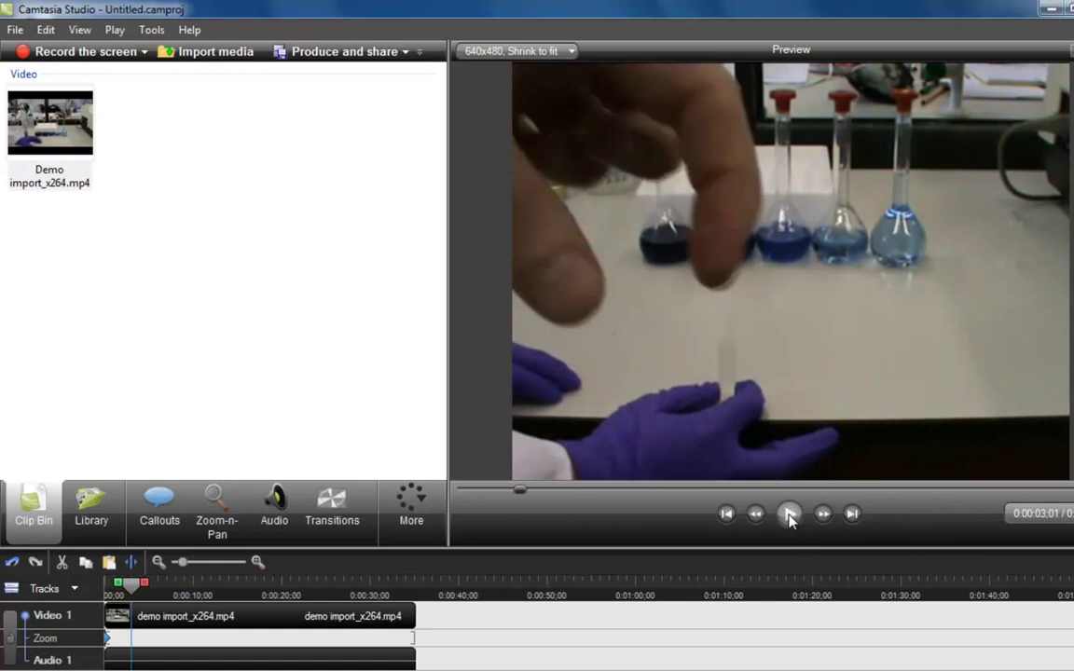
pyautogui.click(789, 516)
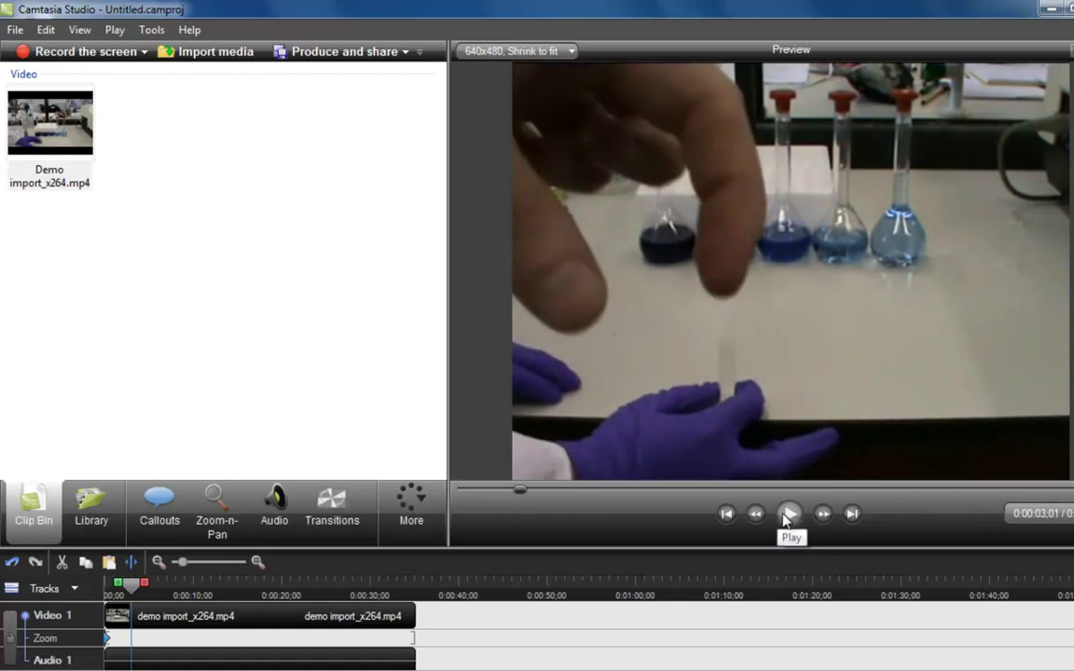
pyautogui.click(786, 516)
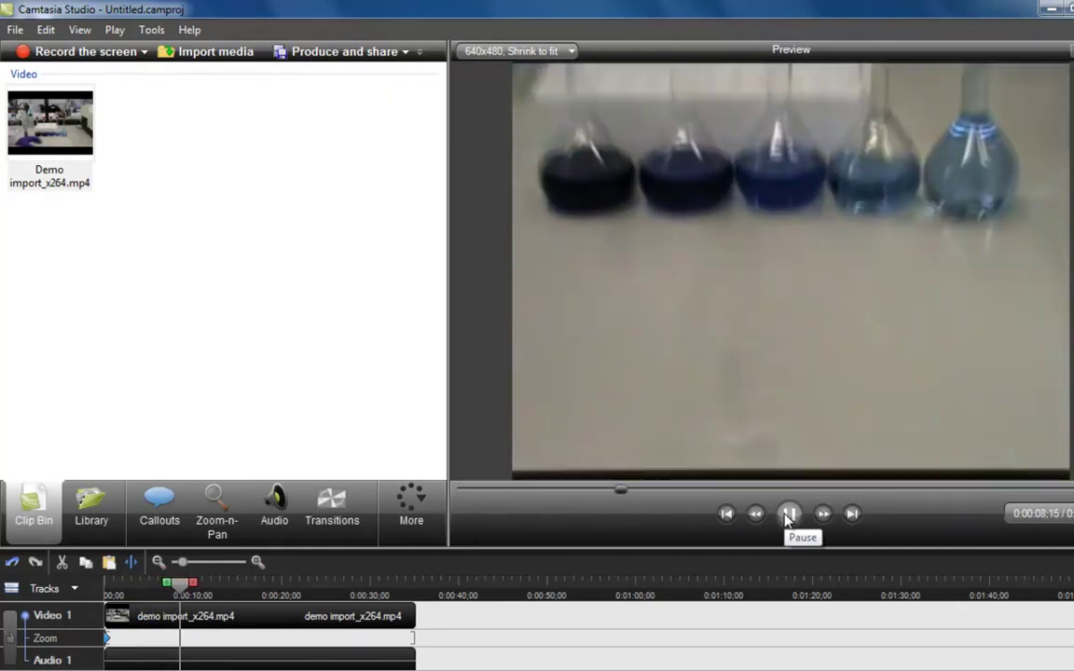
# Mark the unwanted section before the cuvette close-up and cut it out.
pyautogui.click(786, 519)
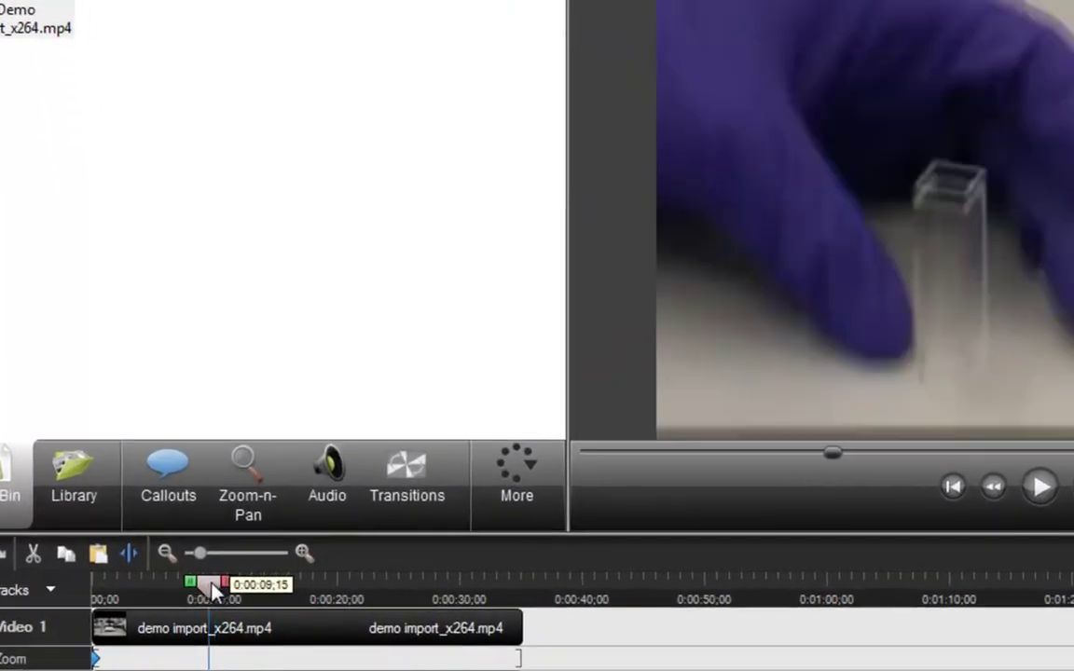
pyautogui.moveTo(215, 589); pyautogui.dragTo(105, 586)
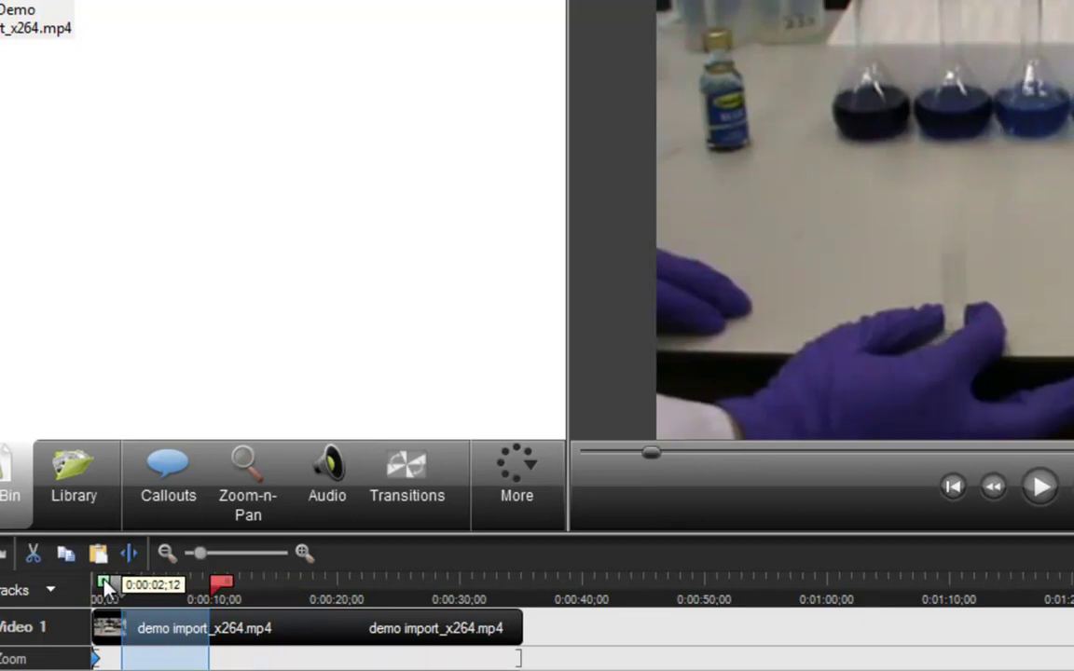
pyautogui.click(33, 554)
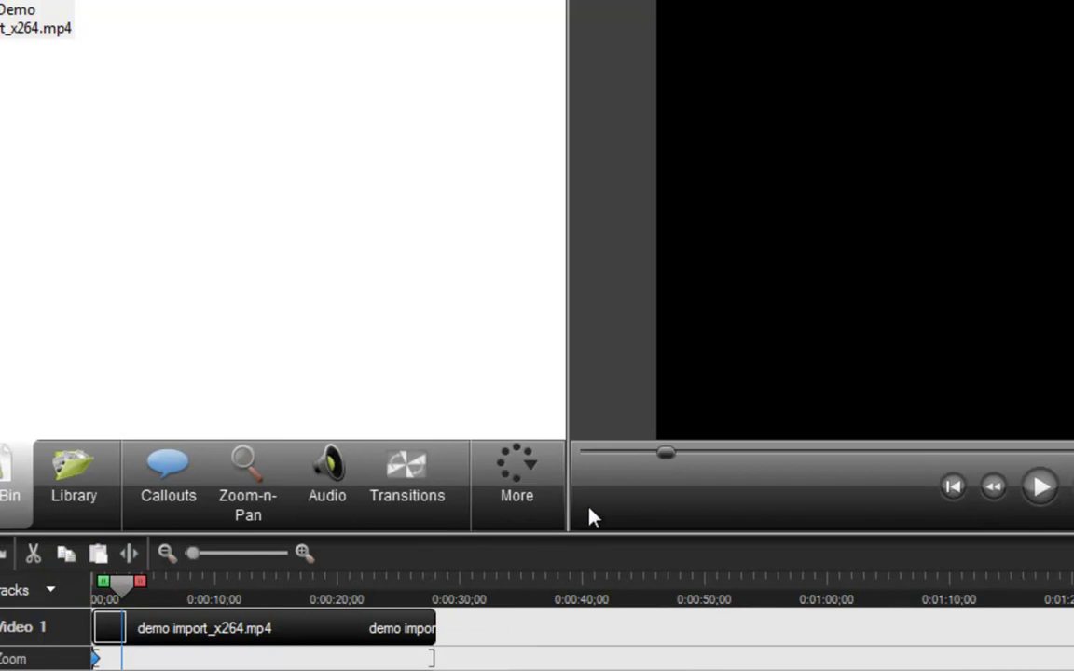
# Play back the edited clip around the cut to check the result.
pyautogui.moveTo(664, 457); pyautogui.dragTo(642, 465)
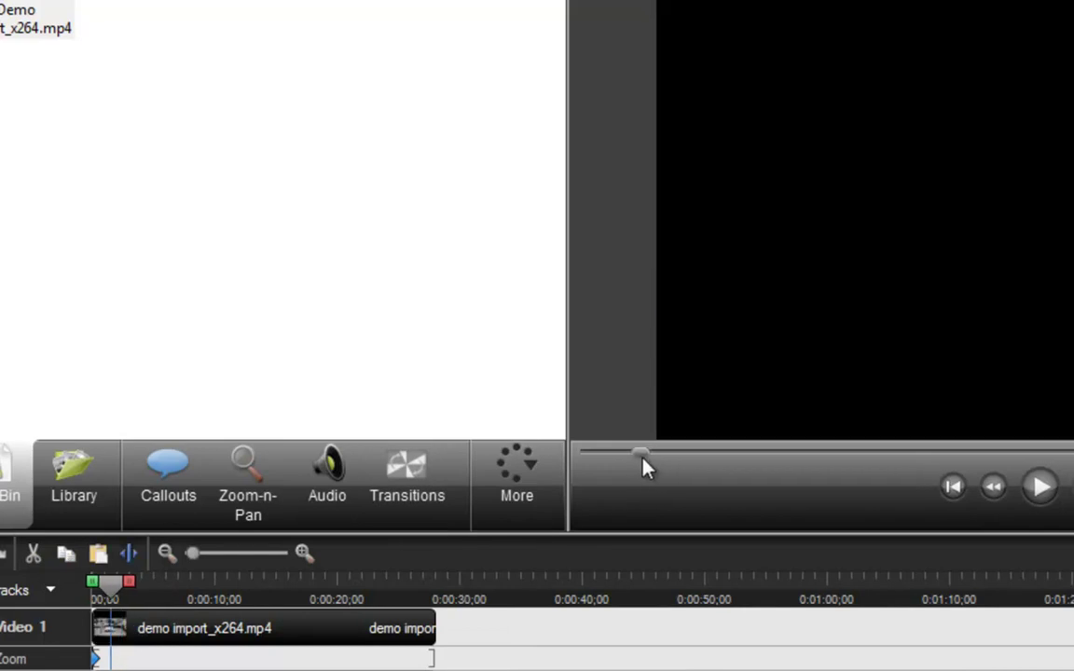
pyautogui.press('space')
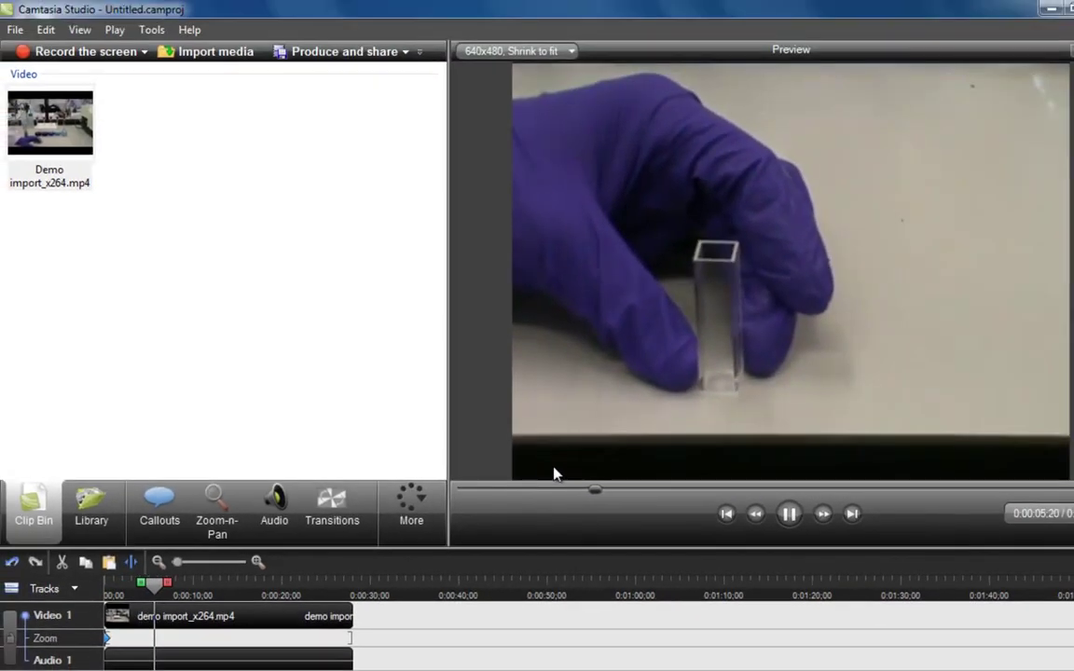
pyautogui.click(788, 516)
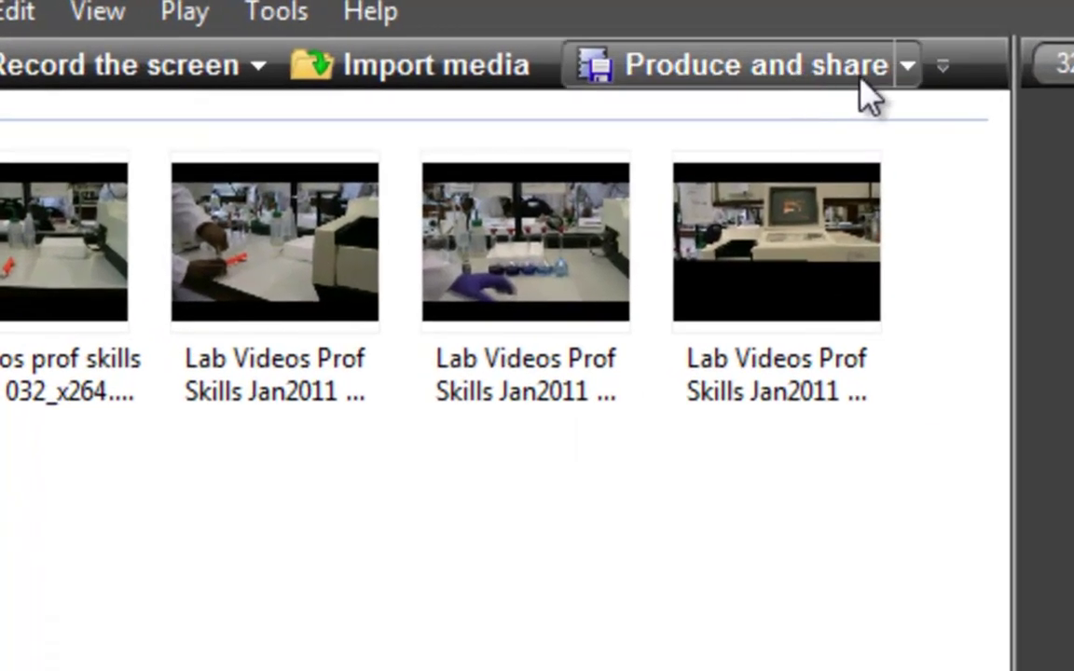
# Launch Produce and share from the sharing options dropdown to start the Production Wizard.
pyautogui.click(907, 67)
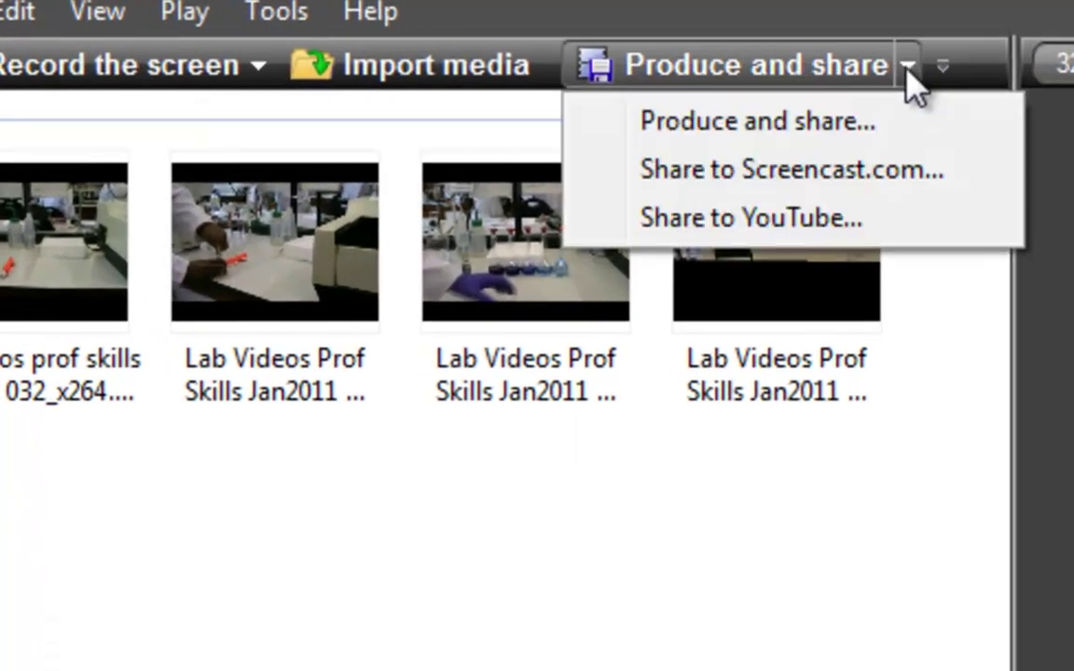
pyautogui.click(902, 126)
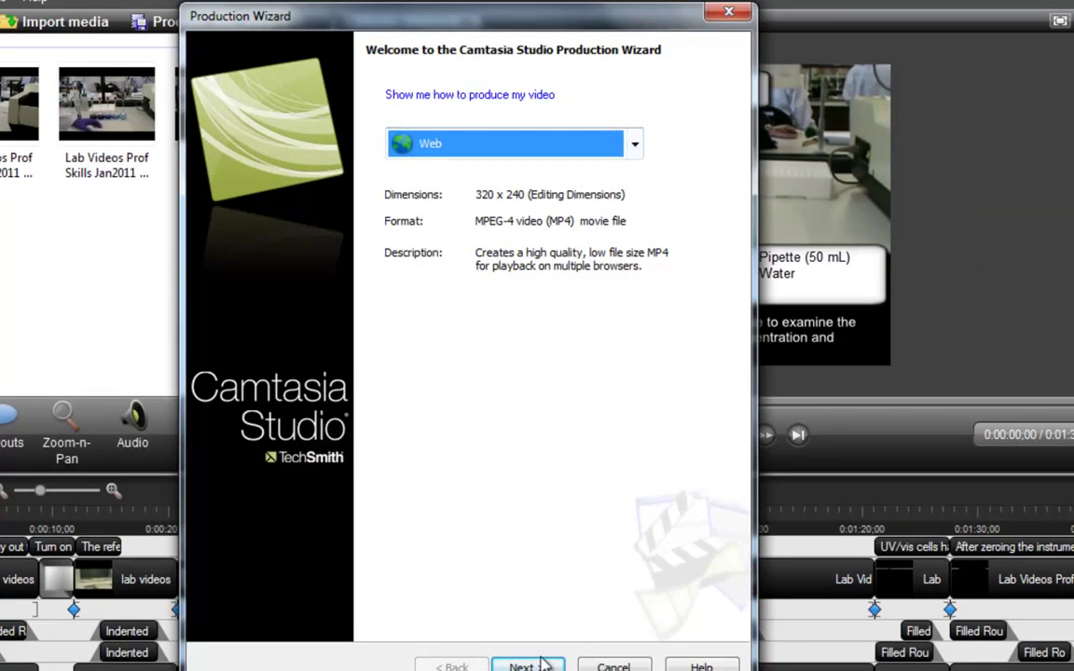
# Choose custom production settings and keep MP4 as the output format.
pyautogui.click(635, 143)
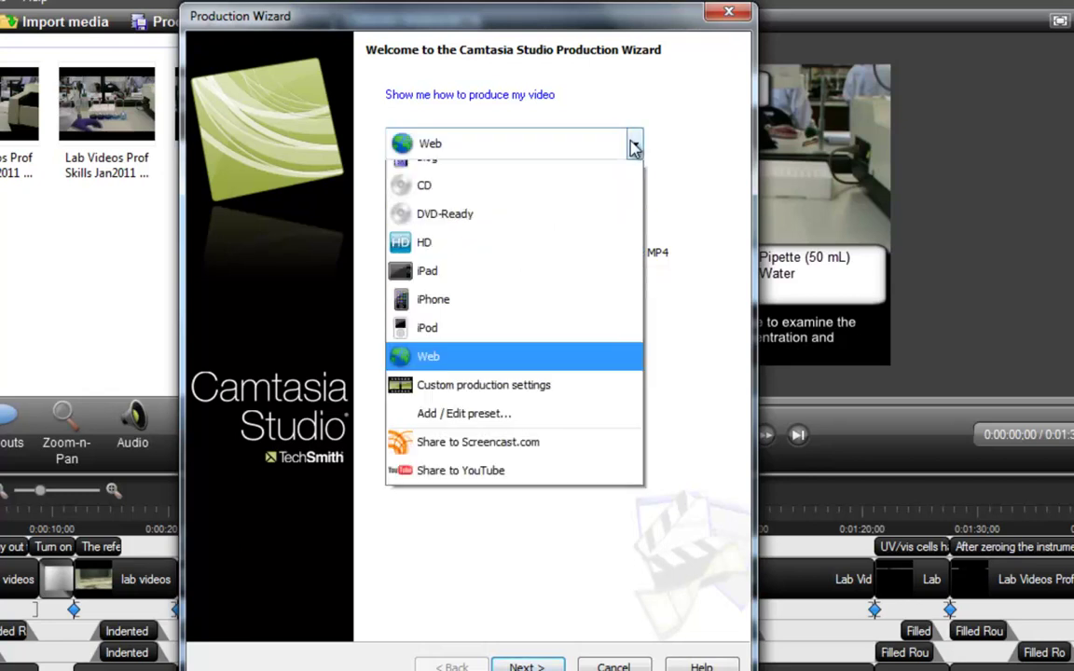
pyautogui.click(516, 415)
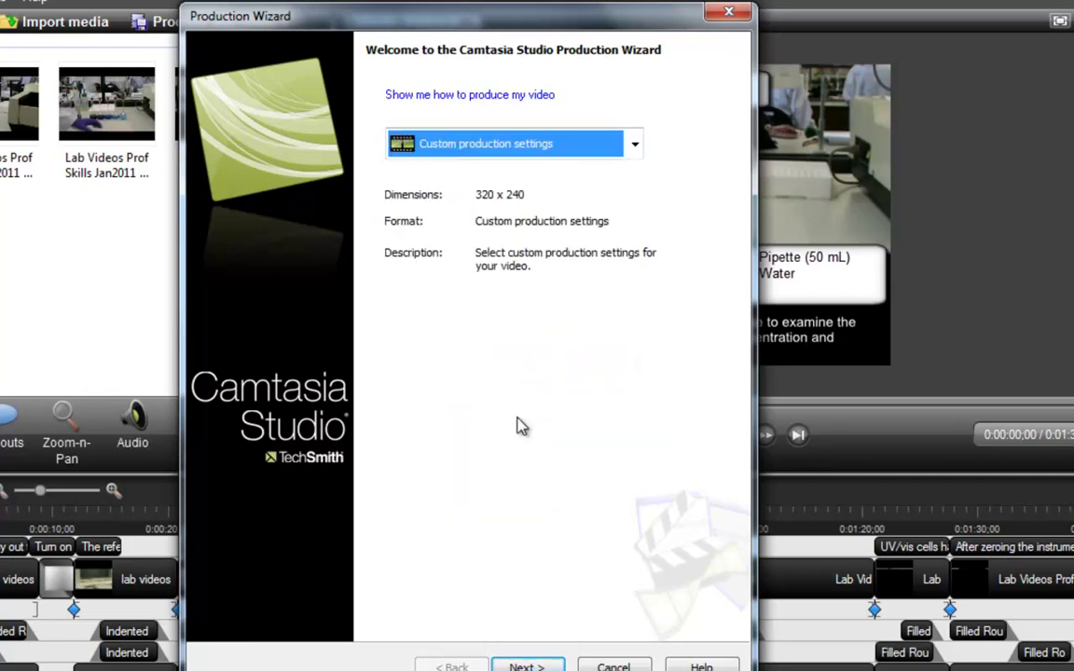
pyautogui.click(527, 666)
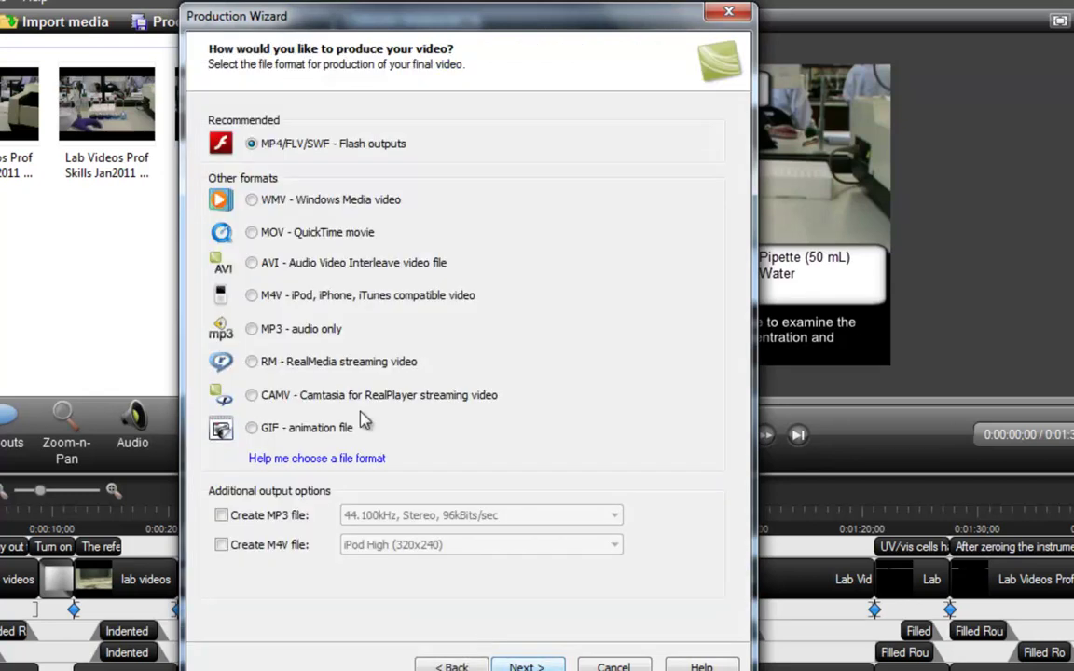
pyautogui.click(527, 666)
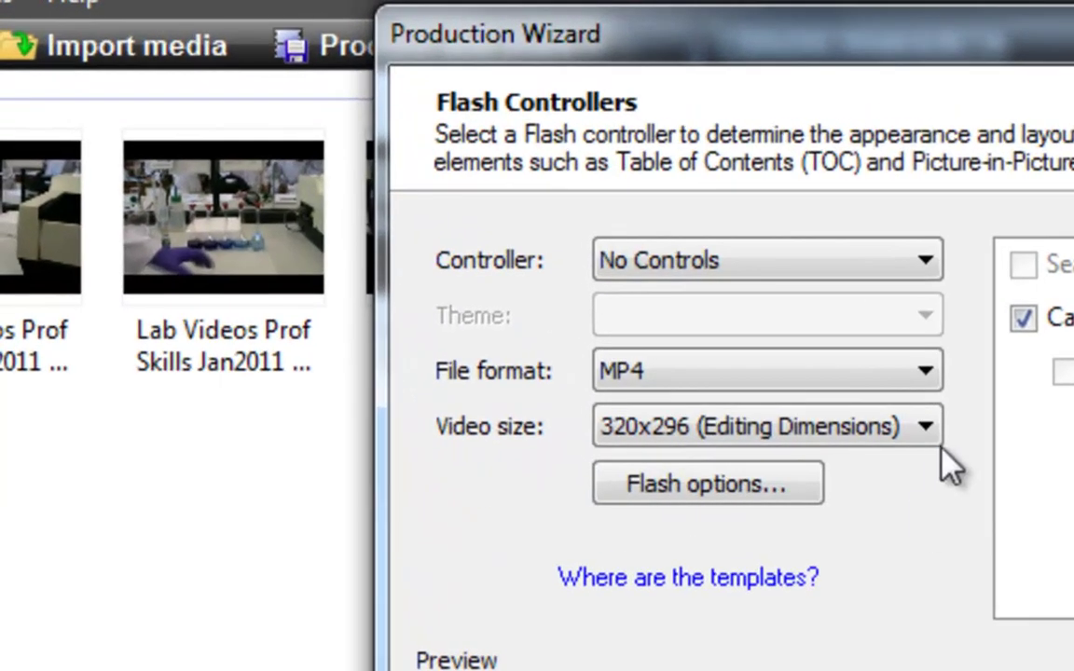
# Set the output video size to 640x480 and the player controller to Classic.
pyautogui.click(926, 440)
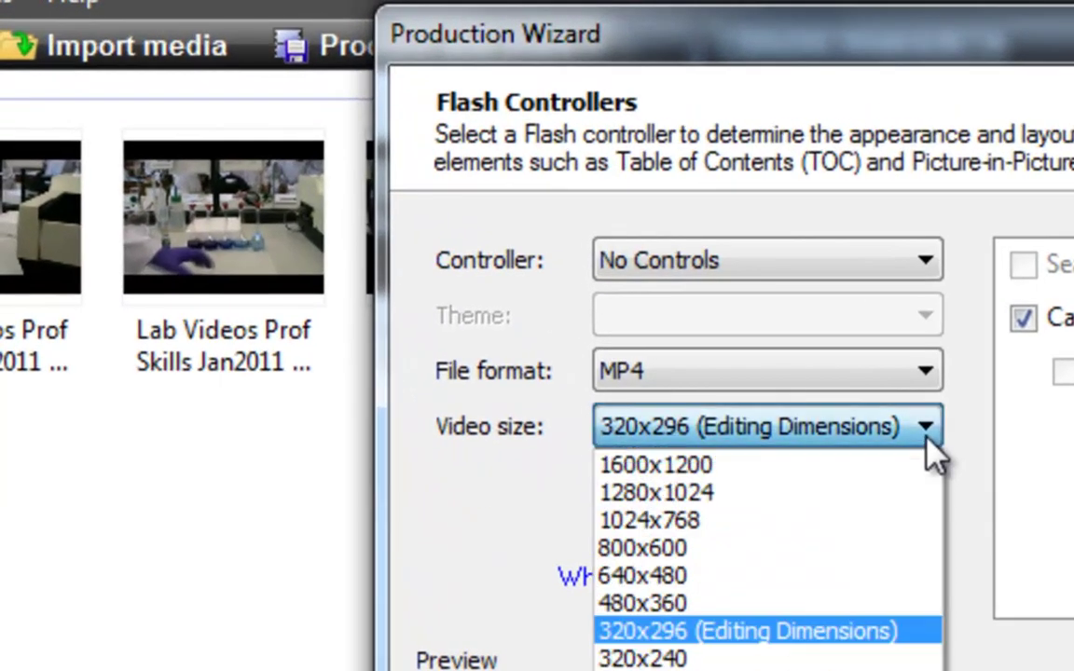
pyautogui.click(861, 578)
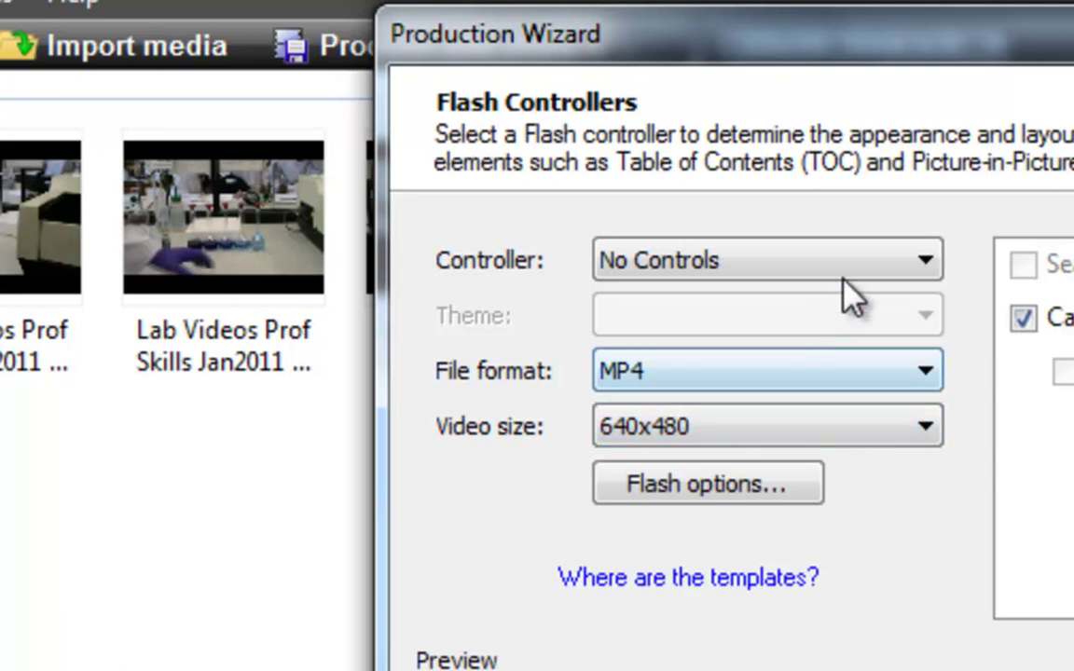
pyautogui.click(913, 260)
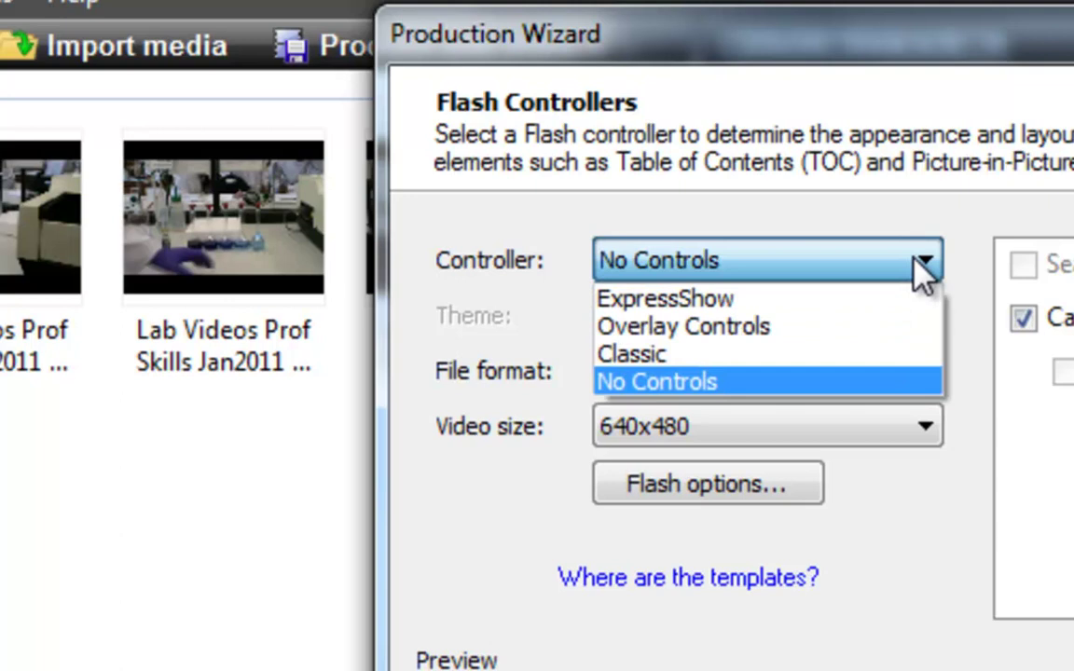
pyautogui.click(848, 361)
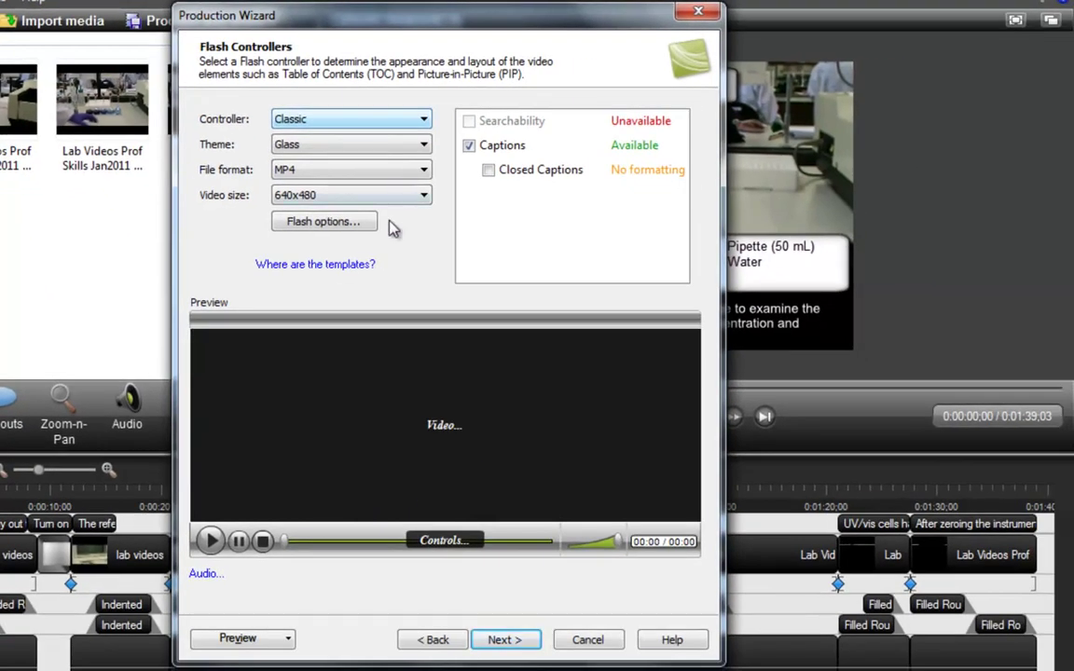
# Advance past the video options to the Produce Video page for 'uvvis preparing for expt equipment and cells'.
pyautogui.click(521, 641)
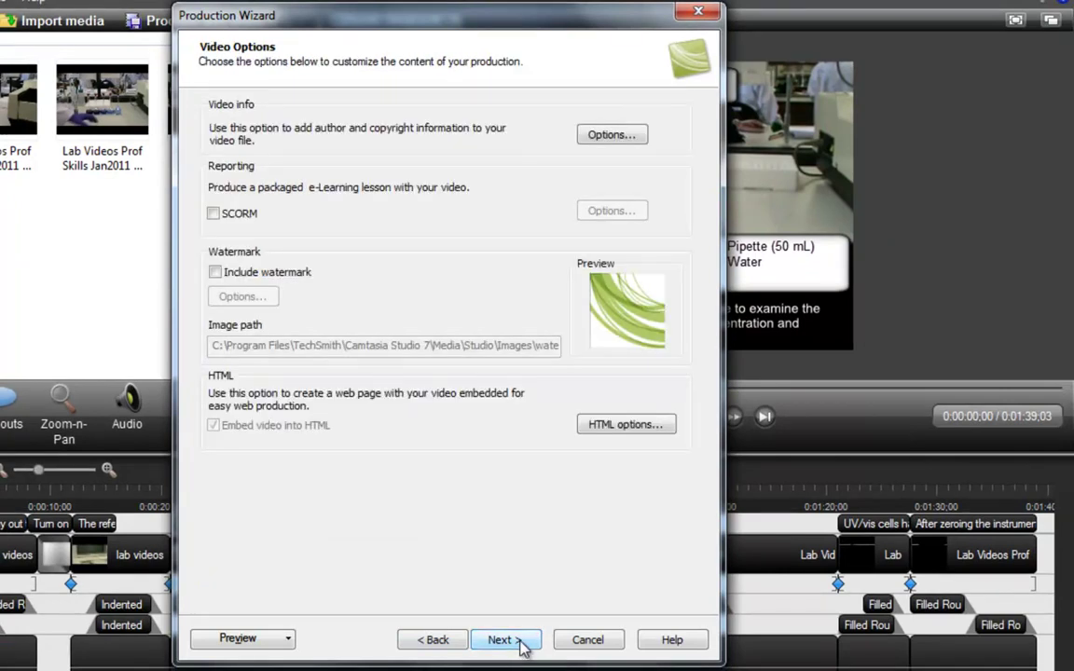
pyautogui.click(520, 641)
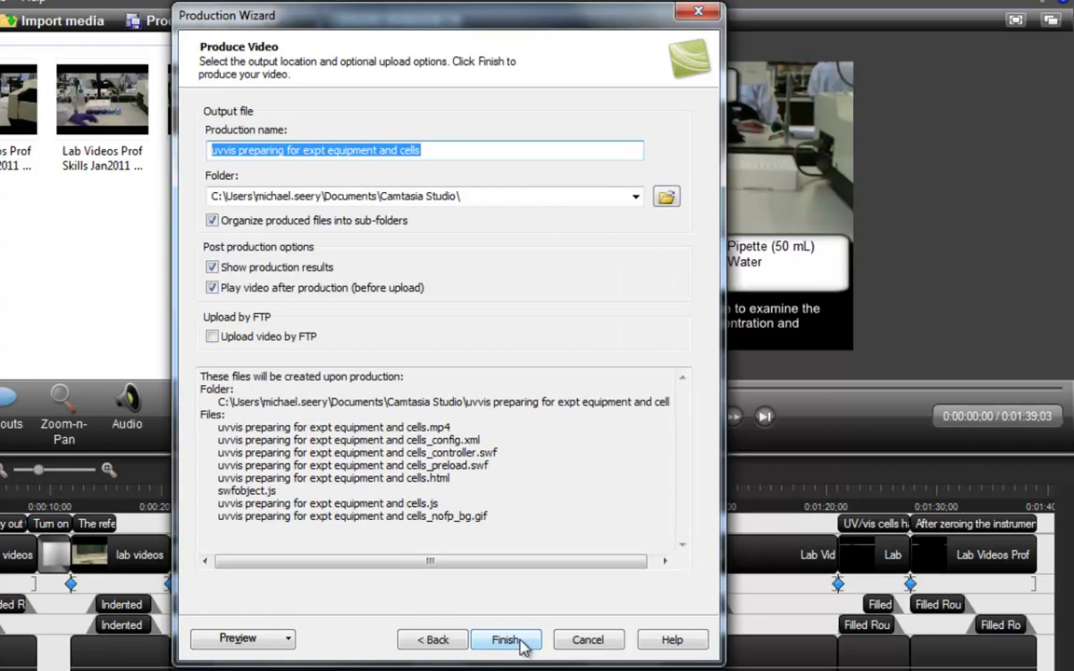